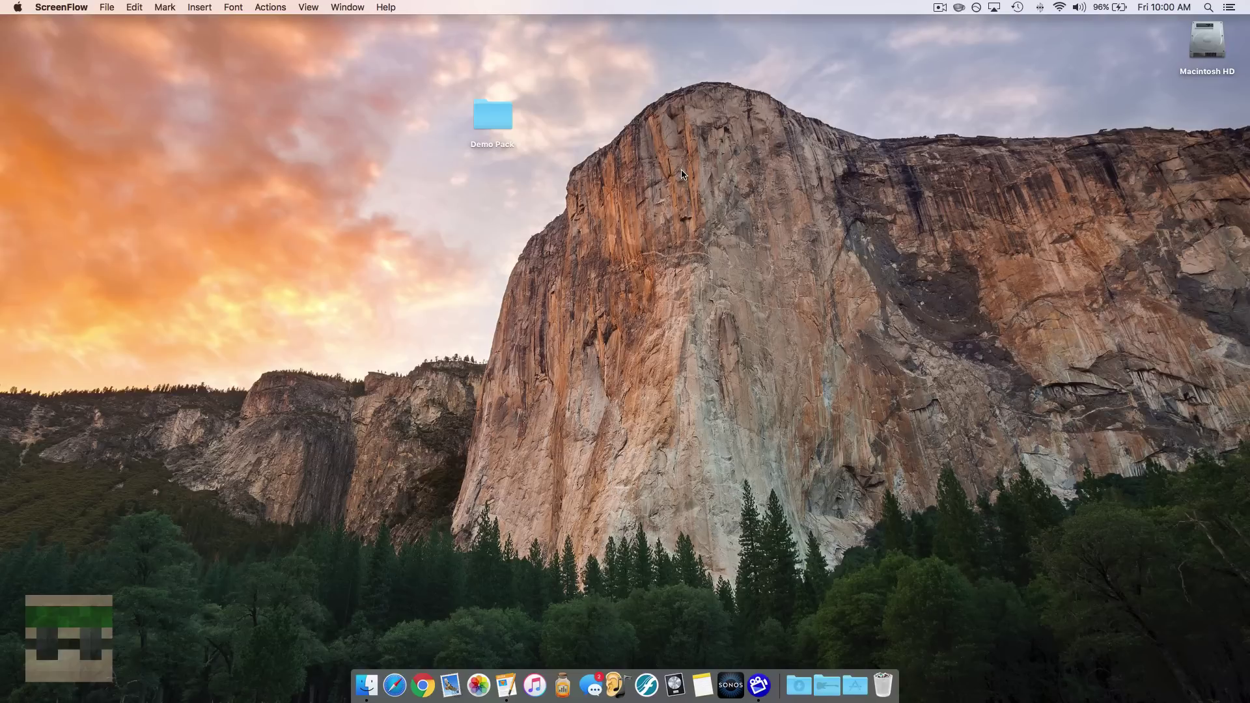
- Select the Demo Pack folder on the desktop, bringing Finder to the front
left_click(481, 119)
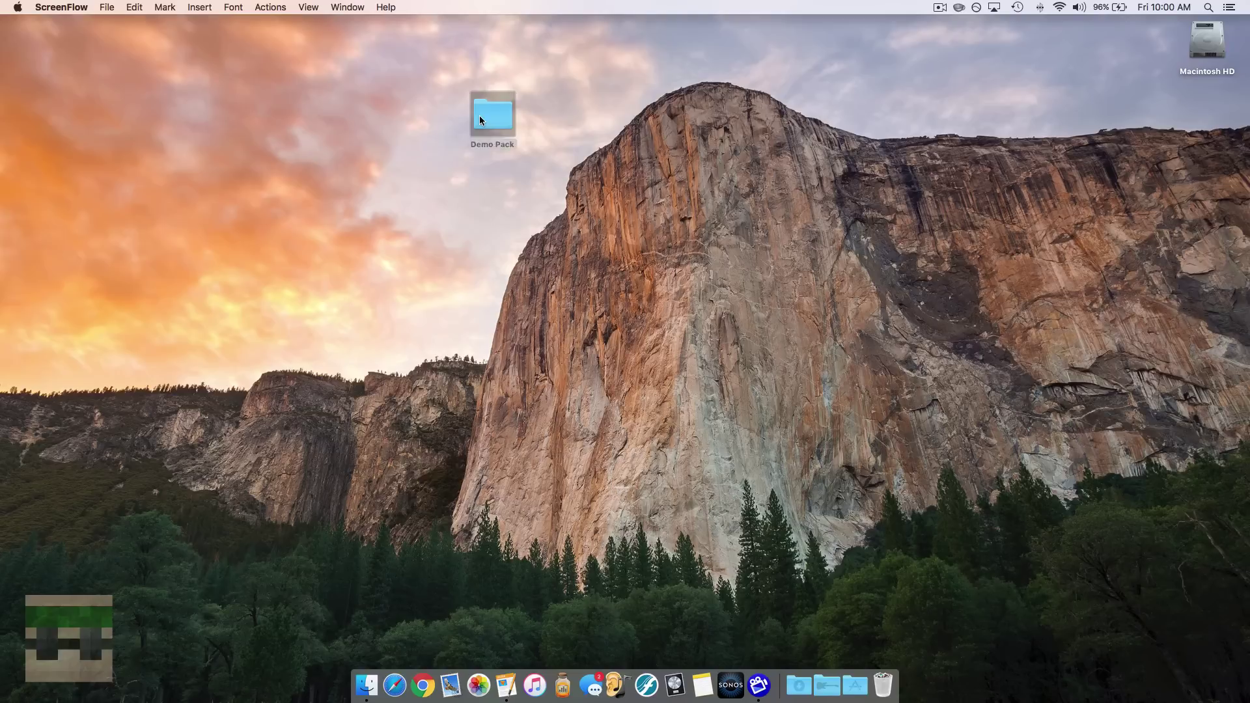
left_click(493, 145)
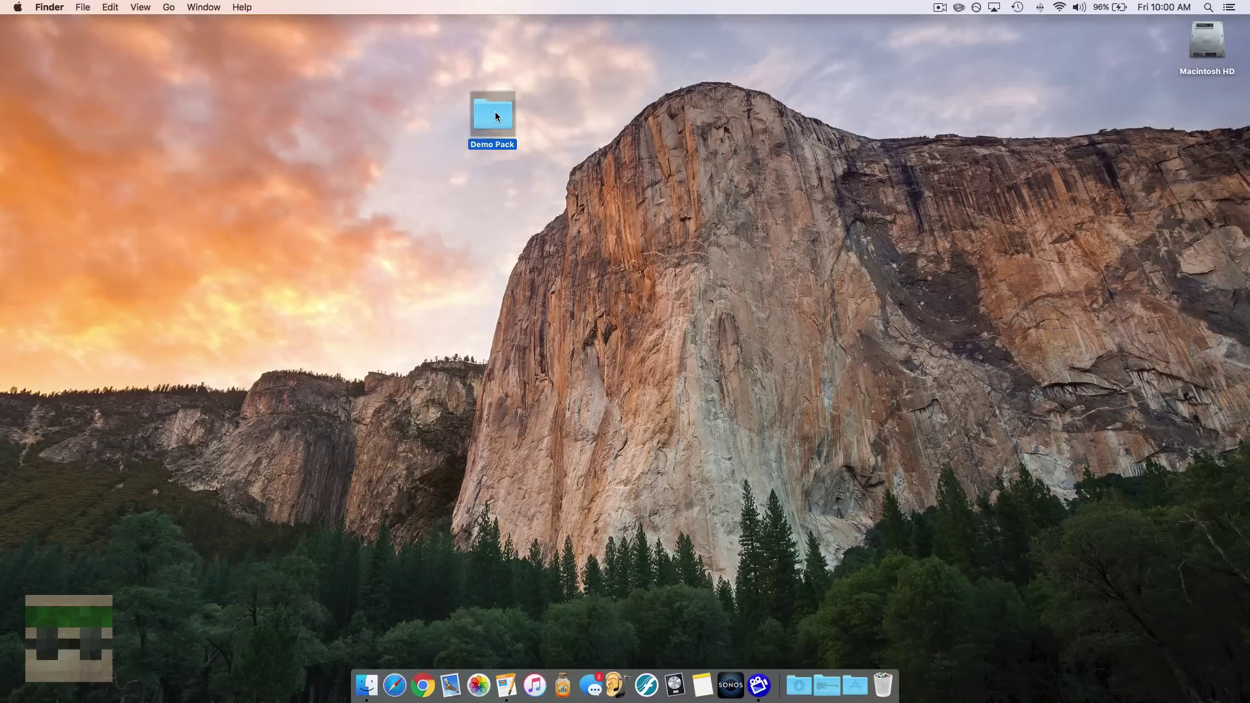
- Drill down from Demo Pack through assets into the minecraft folder
double_click(495, 113)
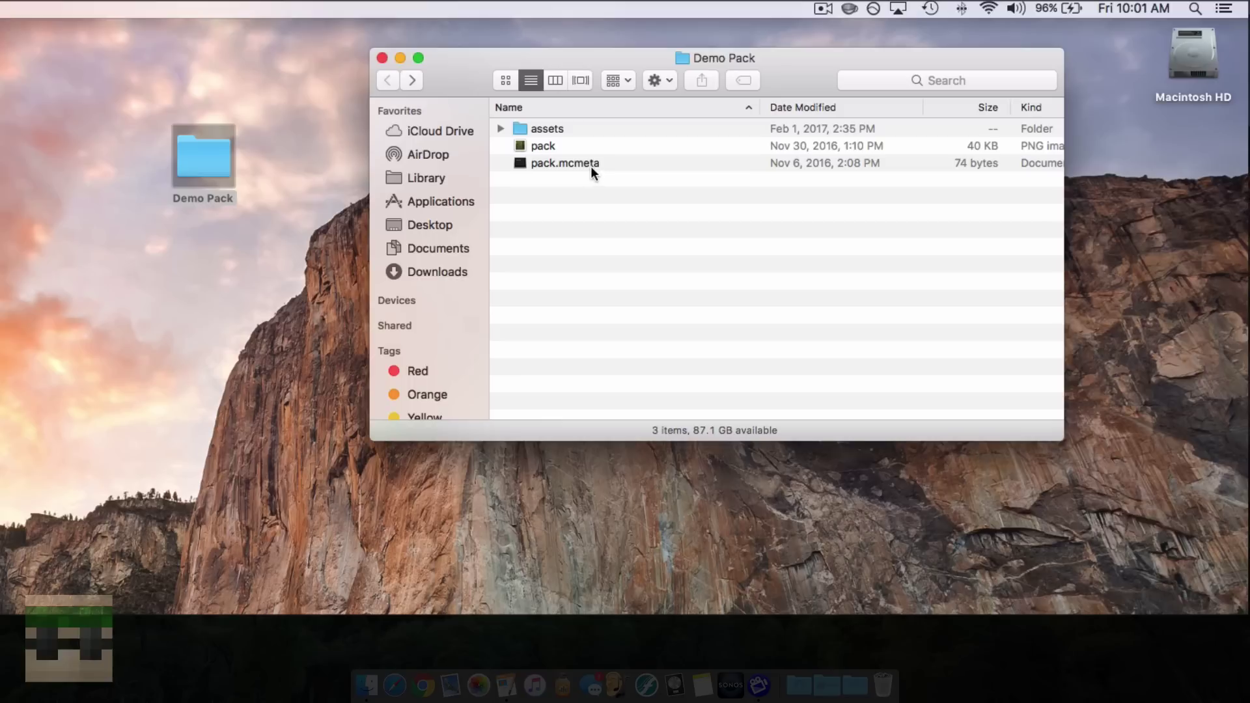
double_click(540, 127)
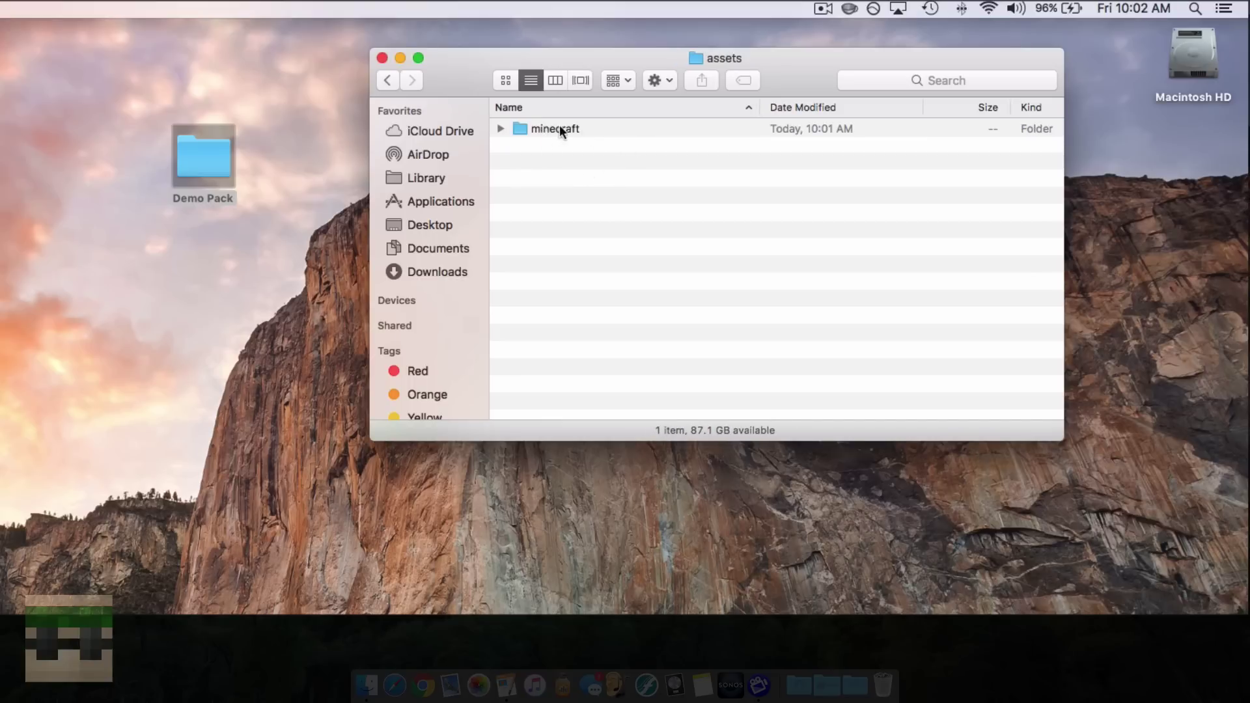
double_click(573, 128)
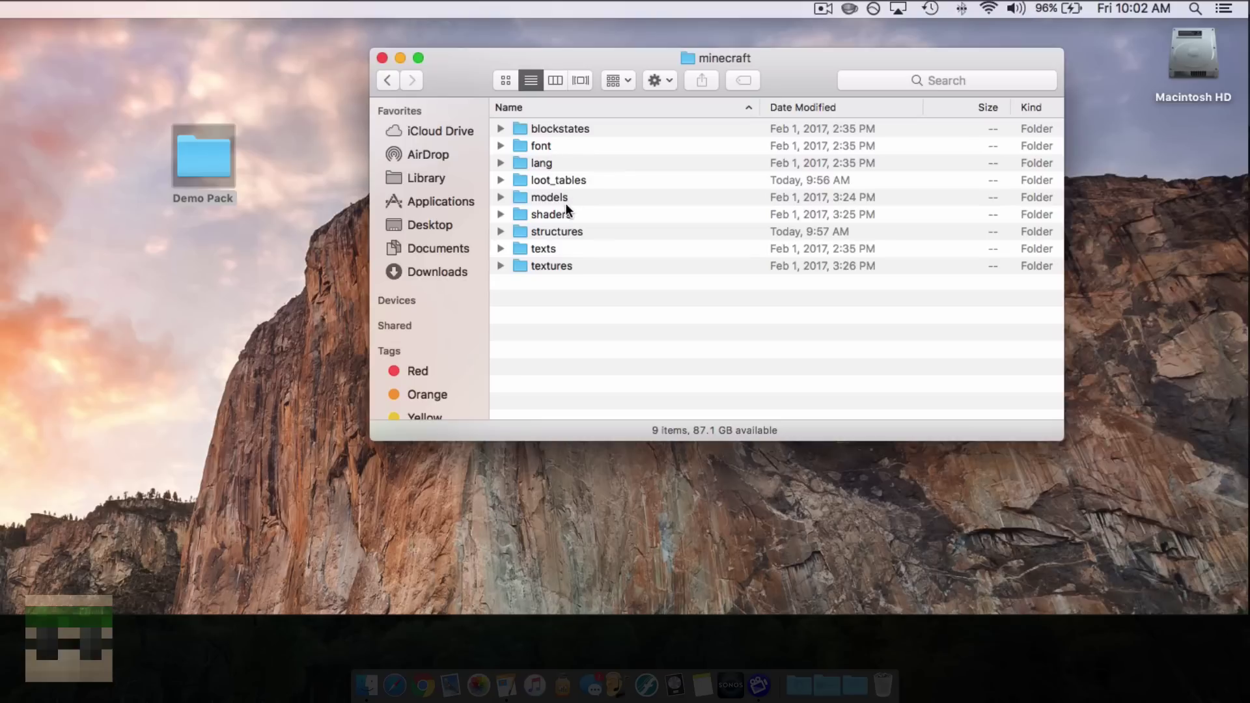
- Drag the loot_tables and structures folders from minecraft to the Trash
left_click(538, 182)
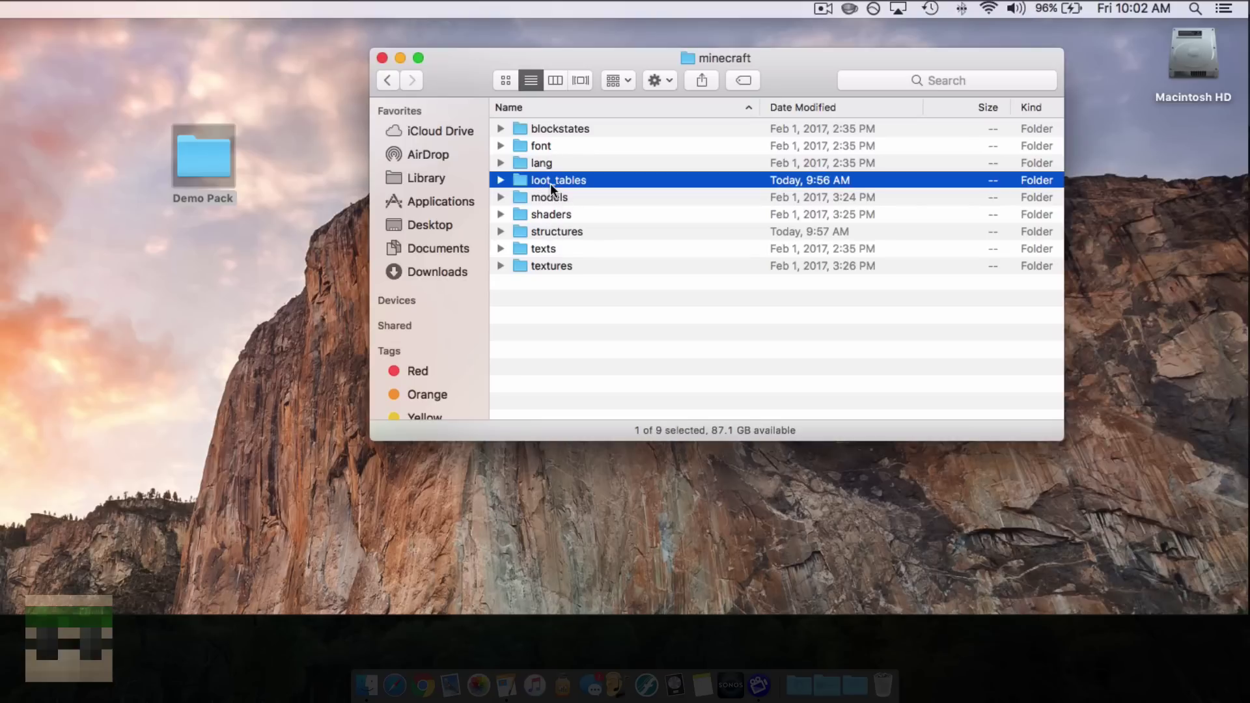
left_click_drag(550, 182, 882, 683)
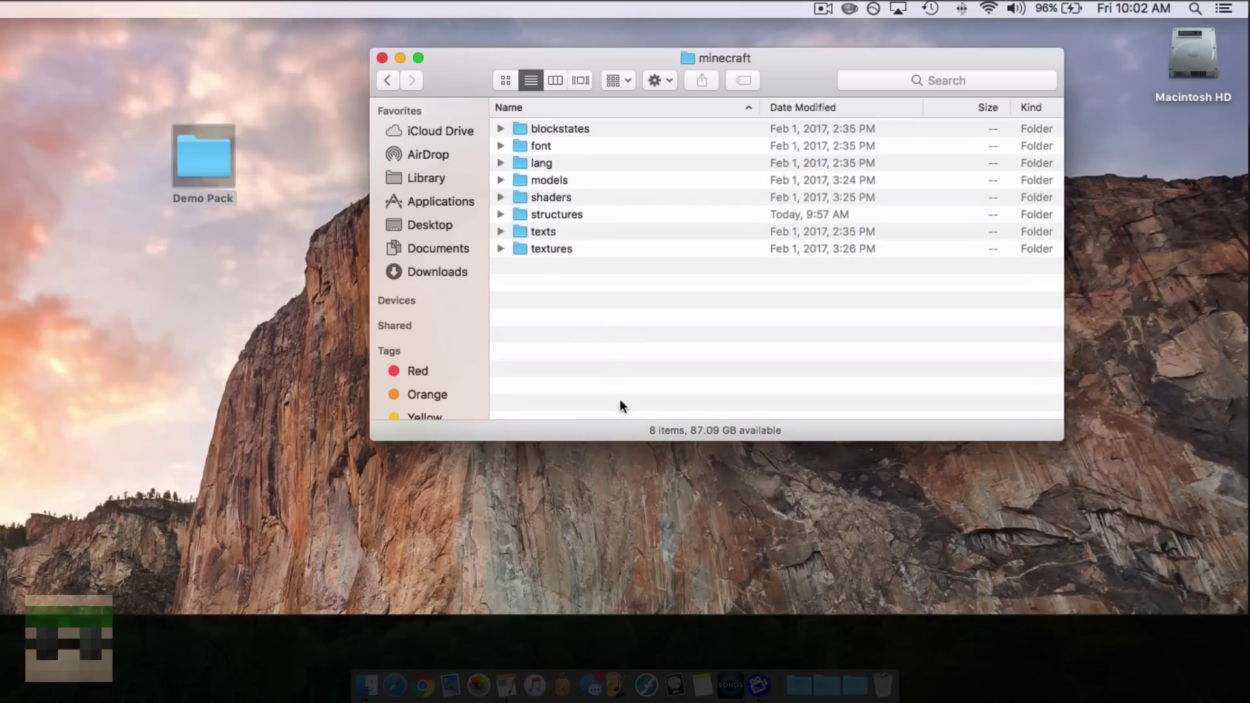
left_click_drag(525, 214, 883, 683)
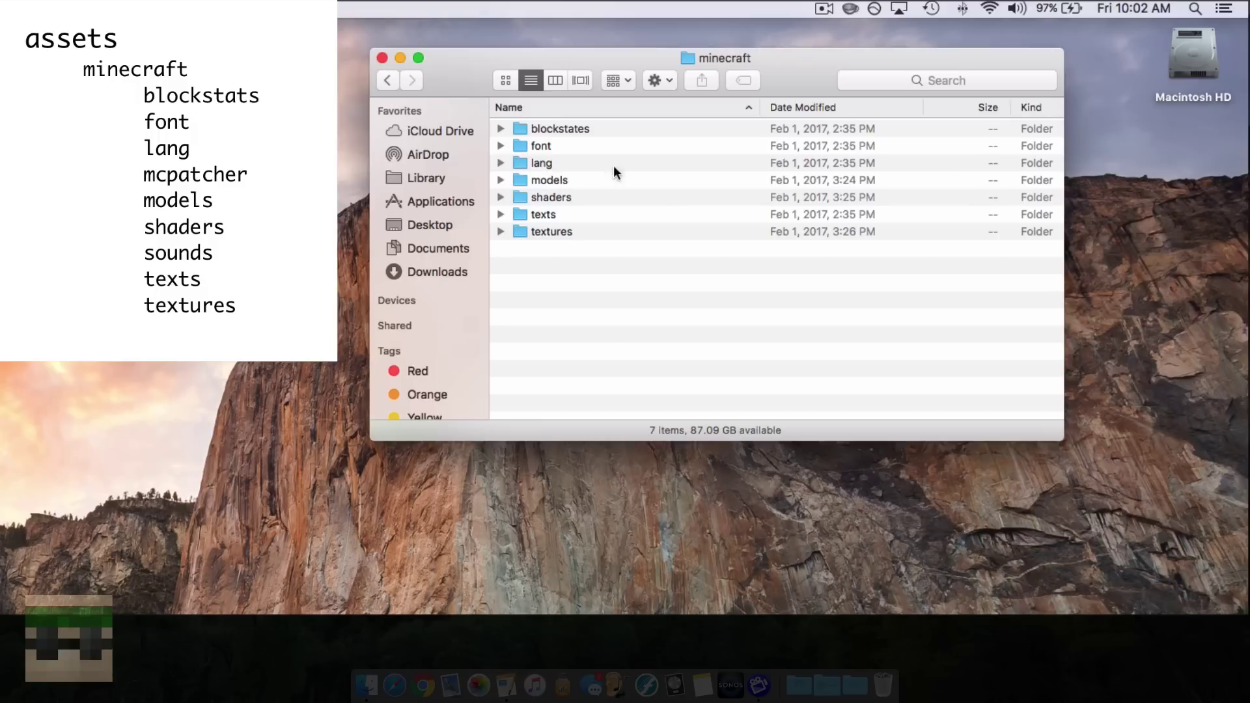
- Create two new folders in minecraft named mcpatcher and sounds
right_click(554, 274)
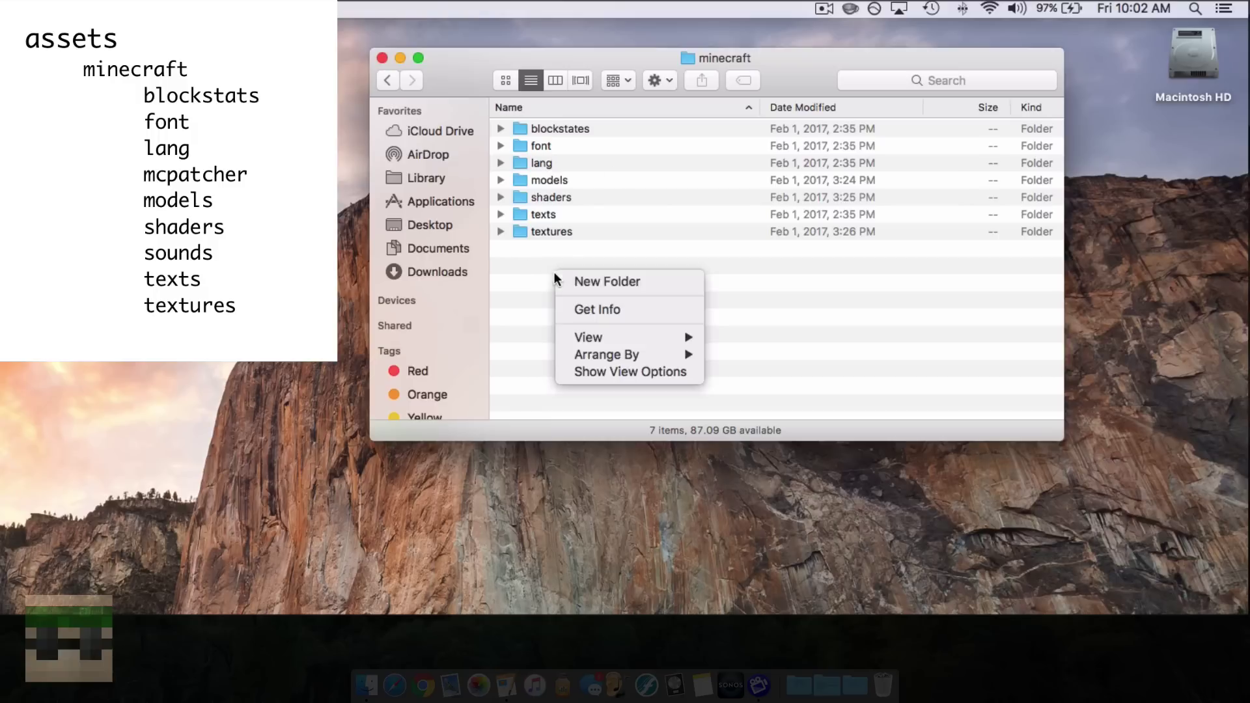
left_click(596, 276)
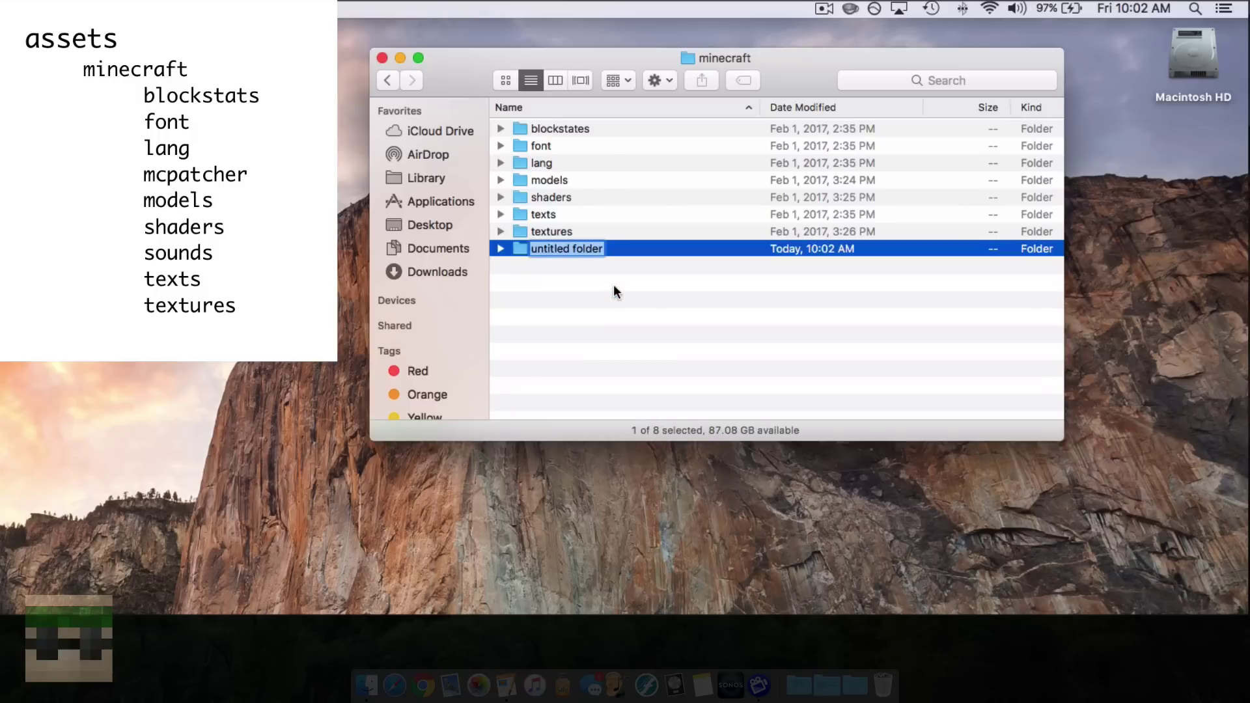
type("mcpatcher")
key("Return")
right_click(614, 294)
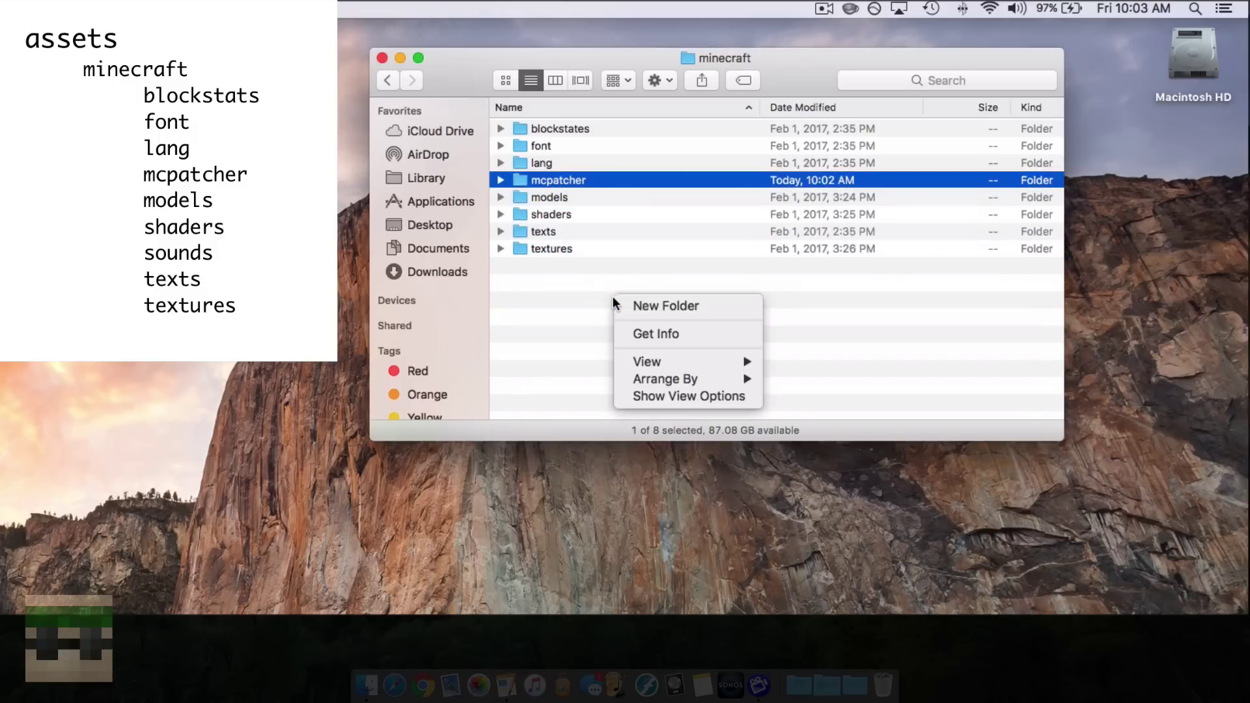
left_click(653, 305)
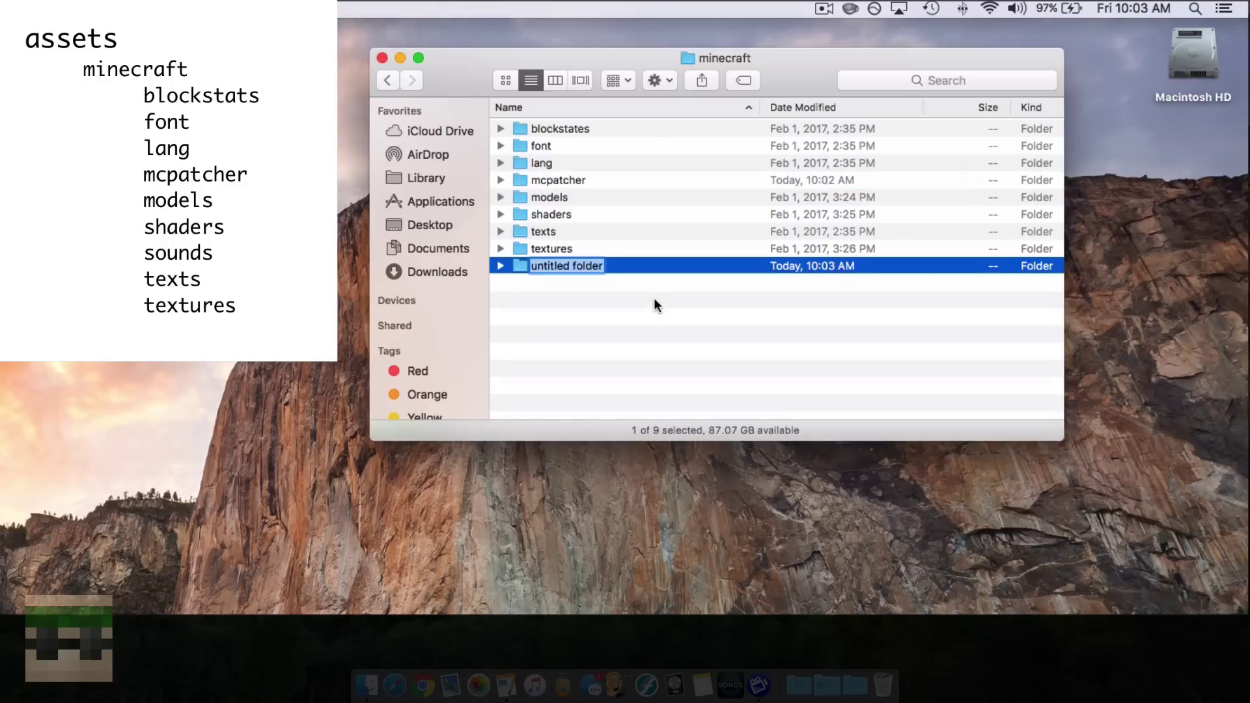
type("sounds")
key("Return")
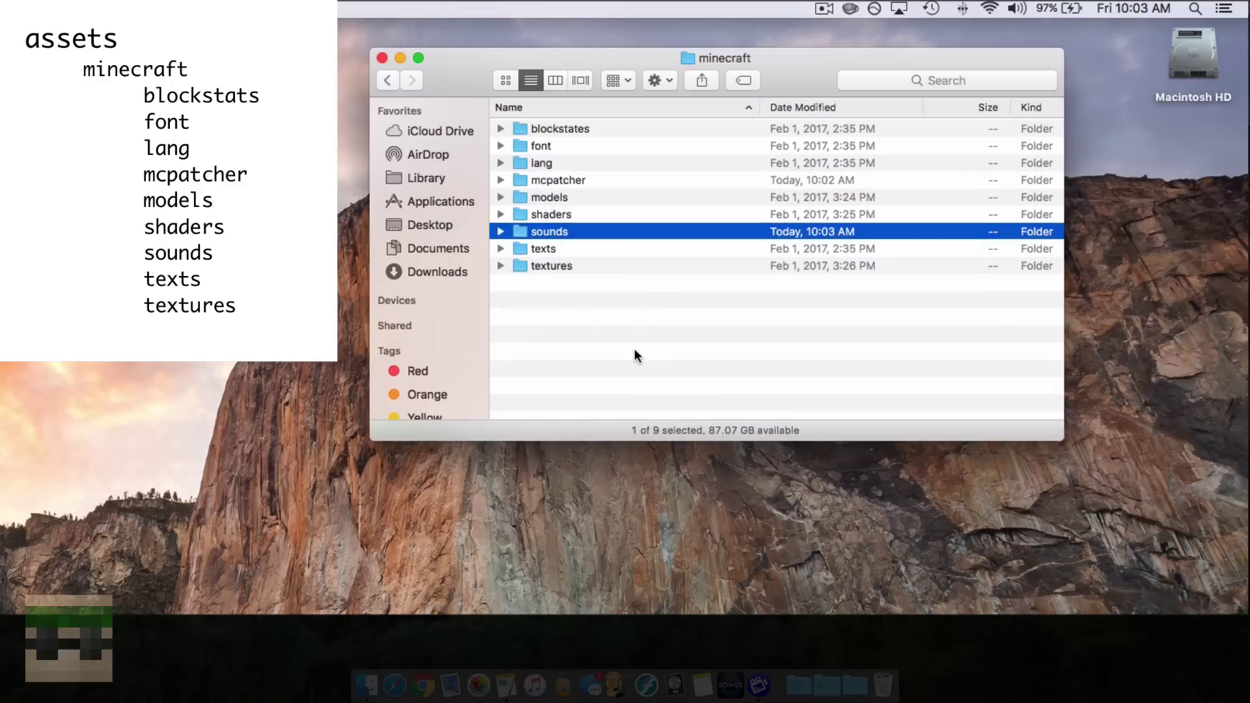
left_click(621, 342)
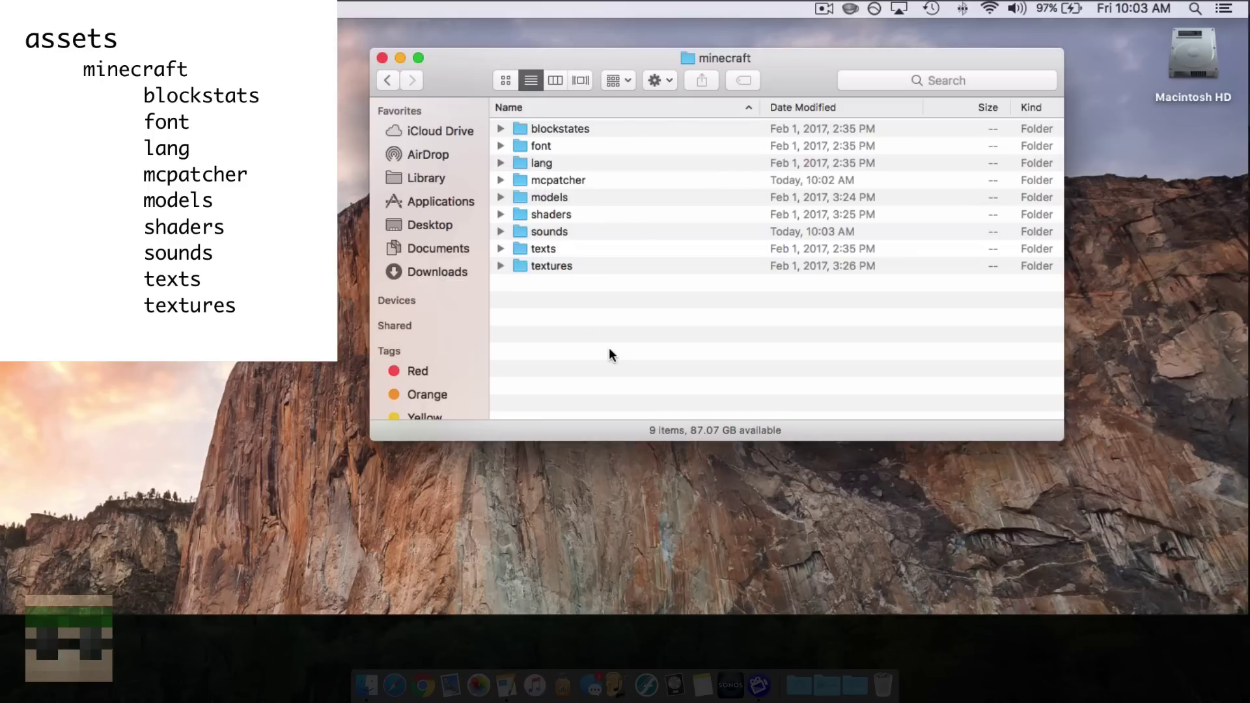
- Open the blockstates folder and scroll through its 360 JSON files
left_click(569, 131)
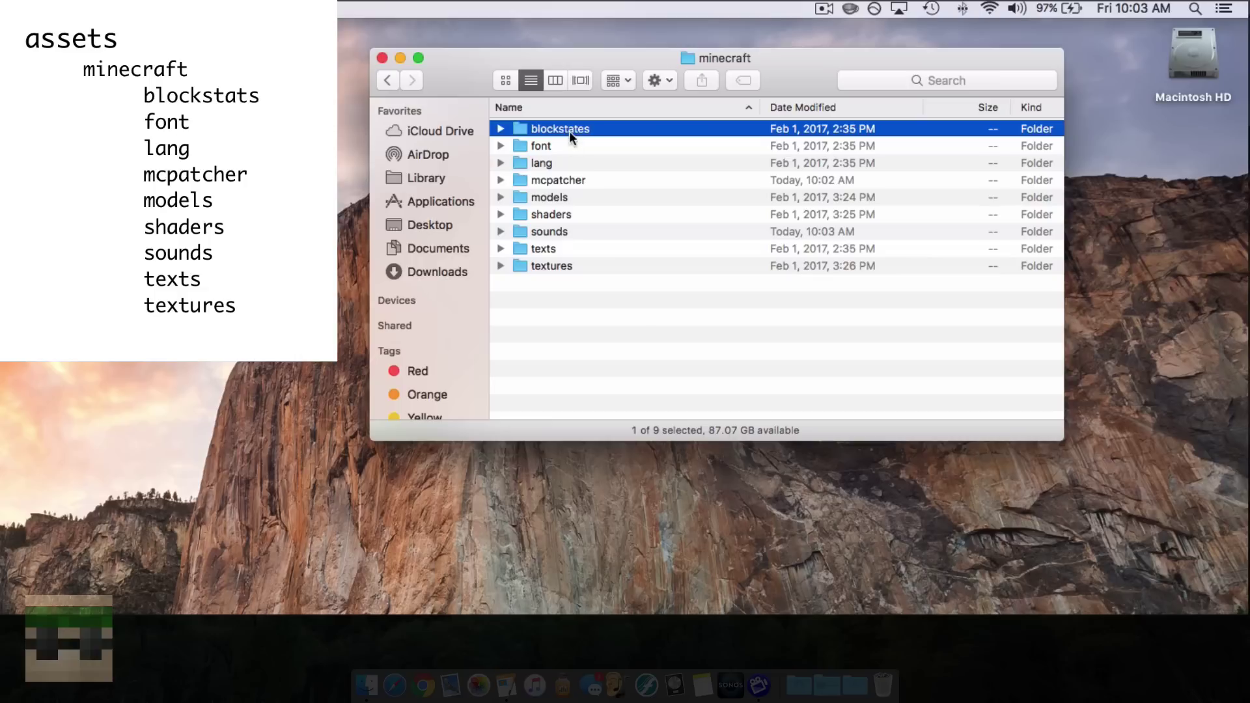
left_click(638, 326)
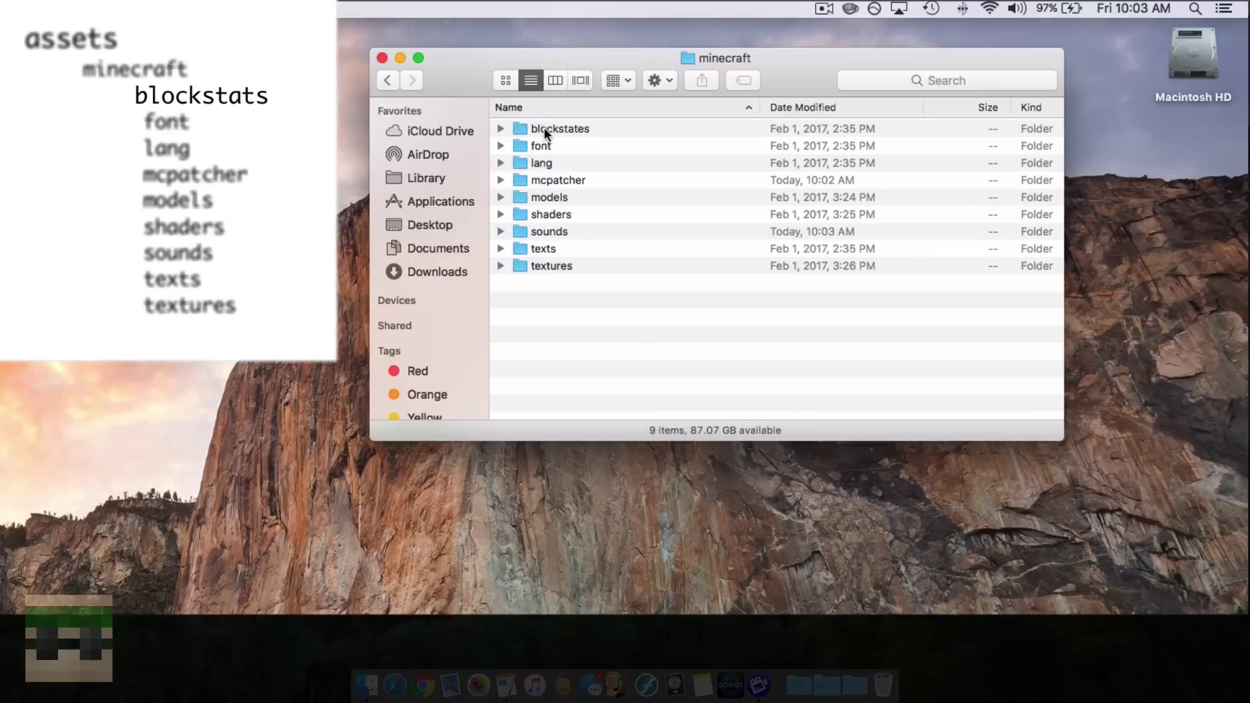
double_click(544, 127)
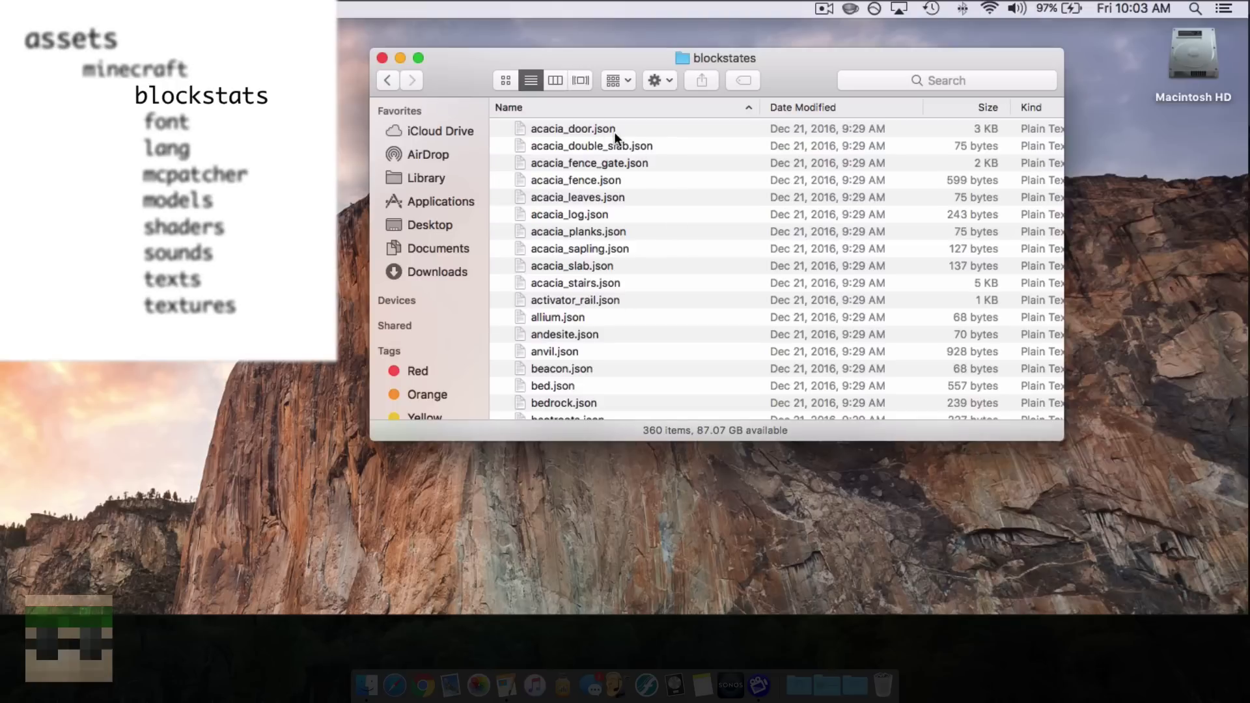
scroll(684, 154, "down", 10)
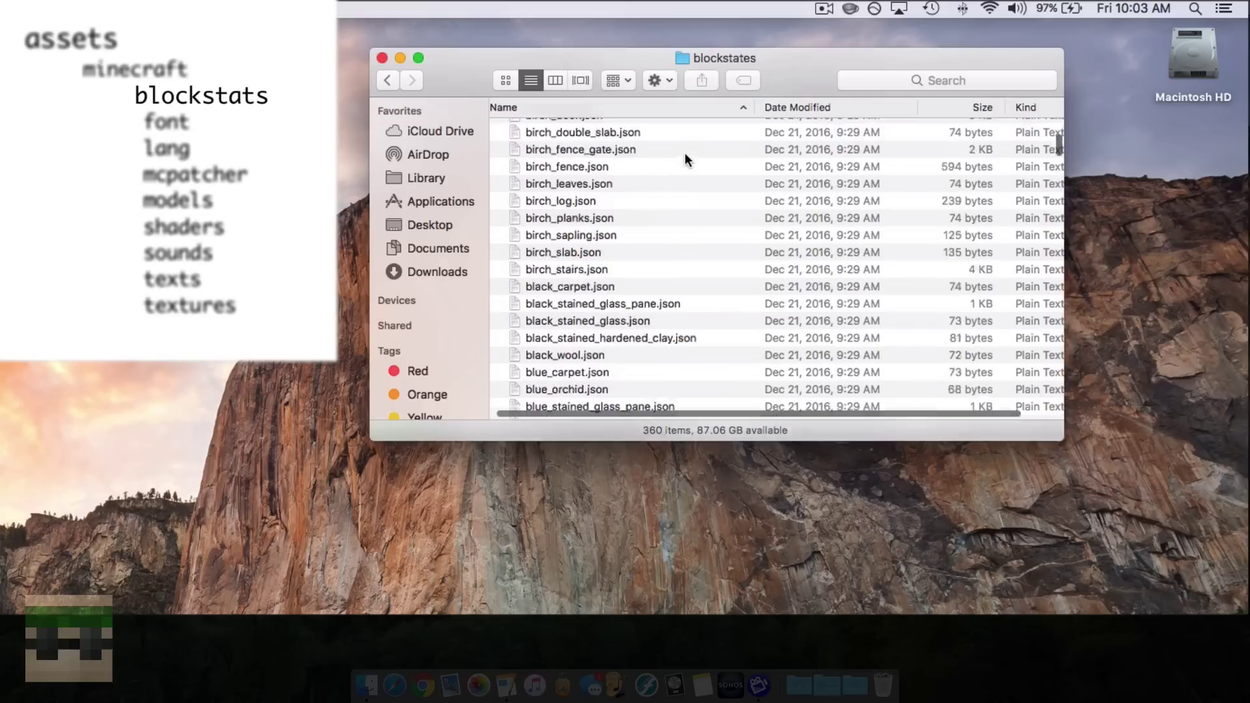
scroll(684, 161, "down", 10)
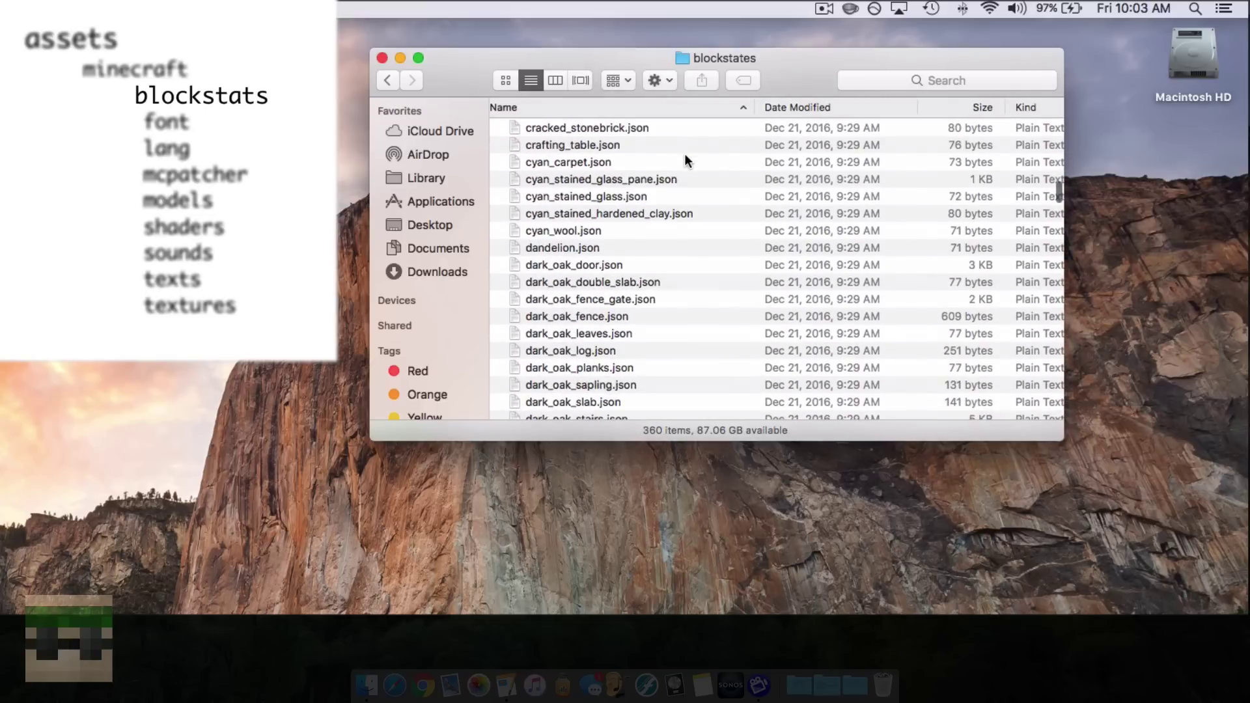
scroll(684, 156, "down", 10)
scroll(682, 154, "up", 20)
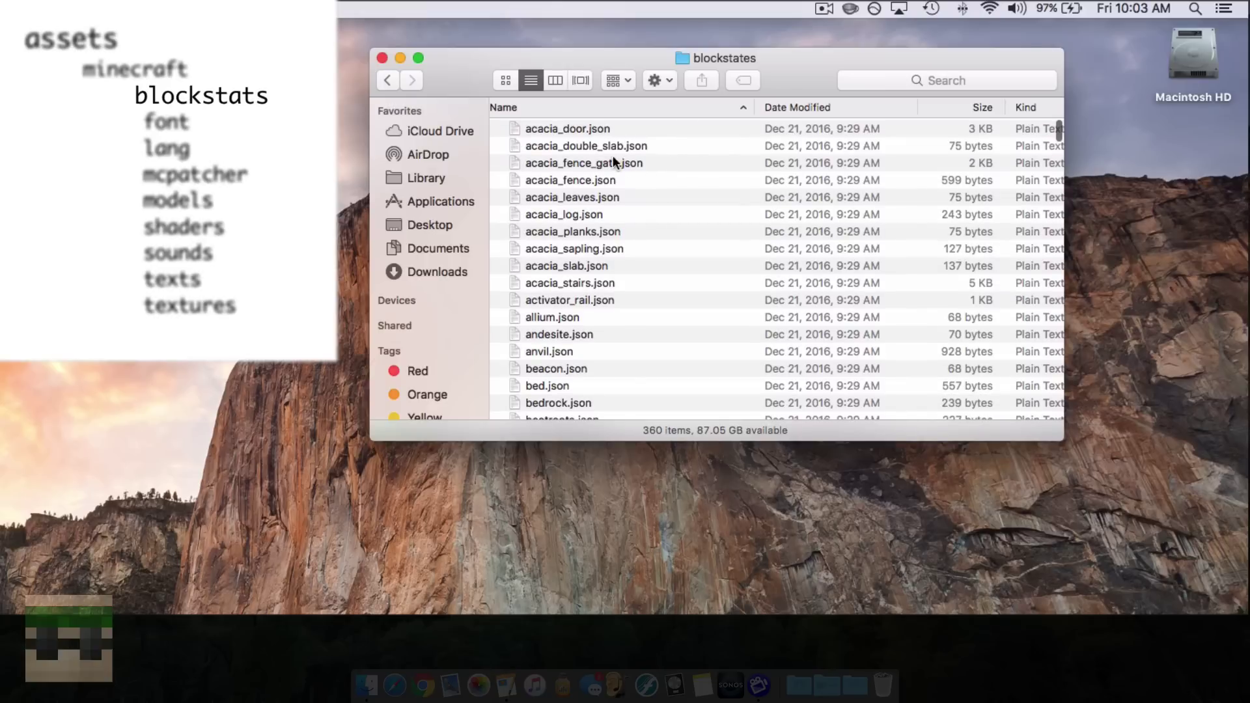
double_click(574, 128)
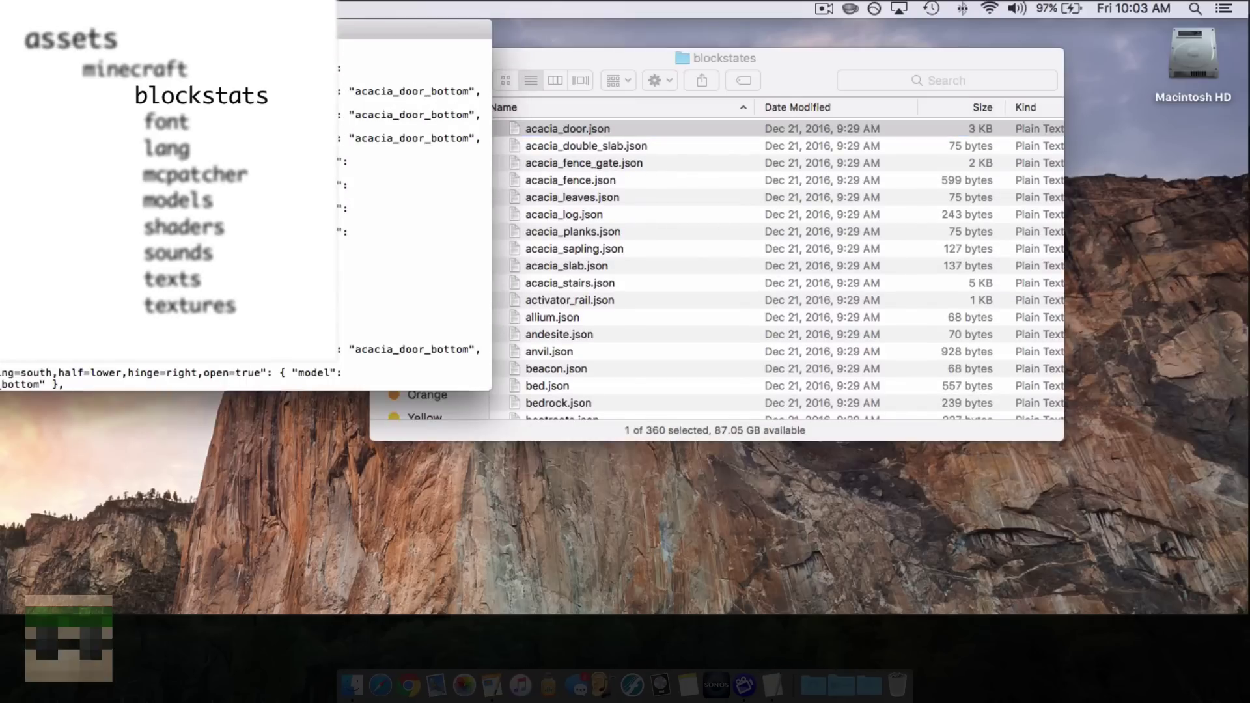
left_click_drag(331, 33, 822, 75)
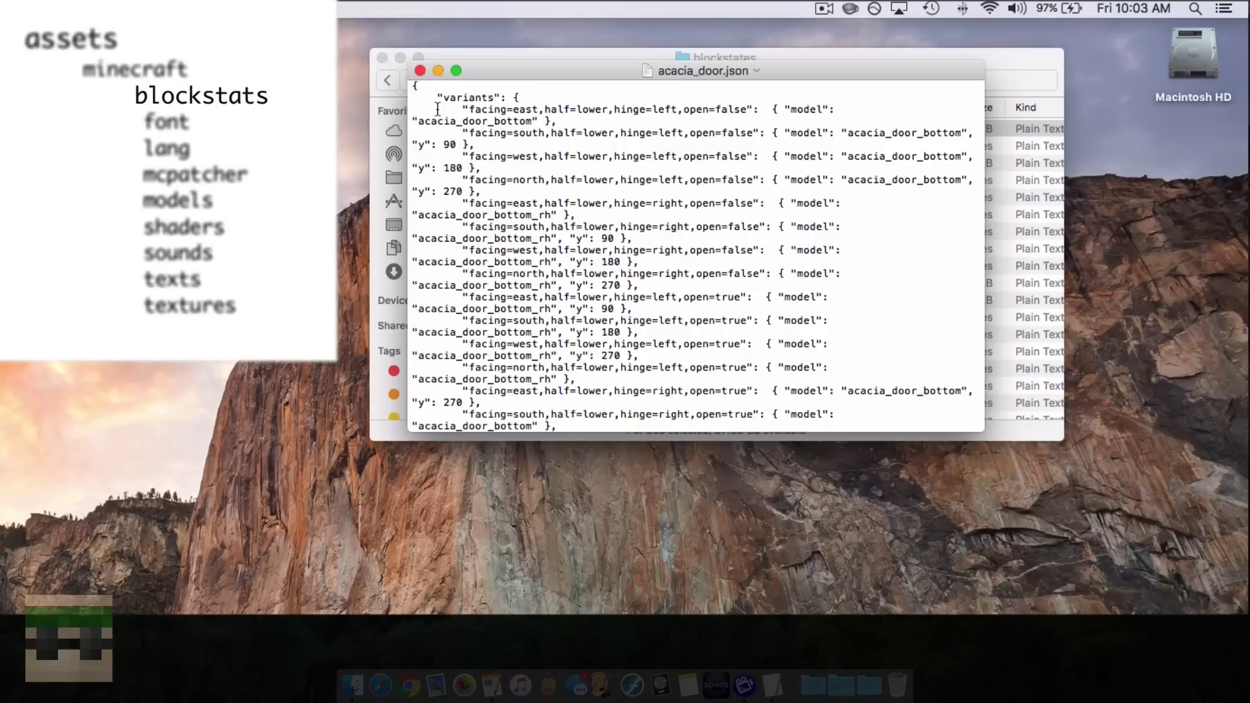
- Close the acacia_door.json text window and leave the file's name unchanged
left_click(419, 70)
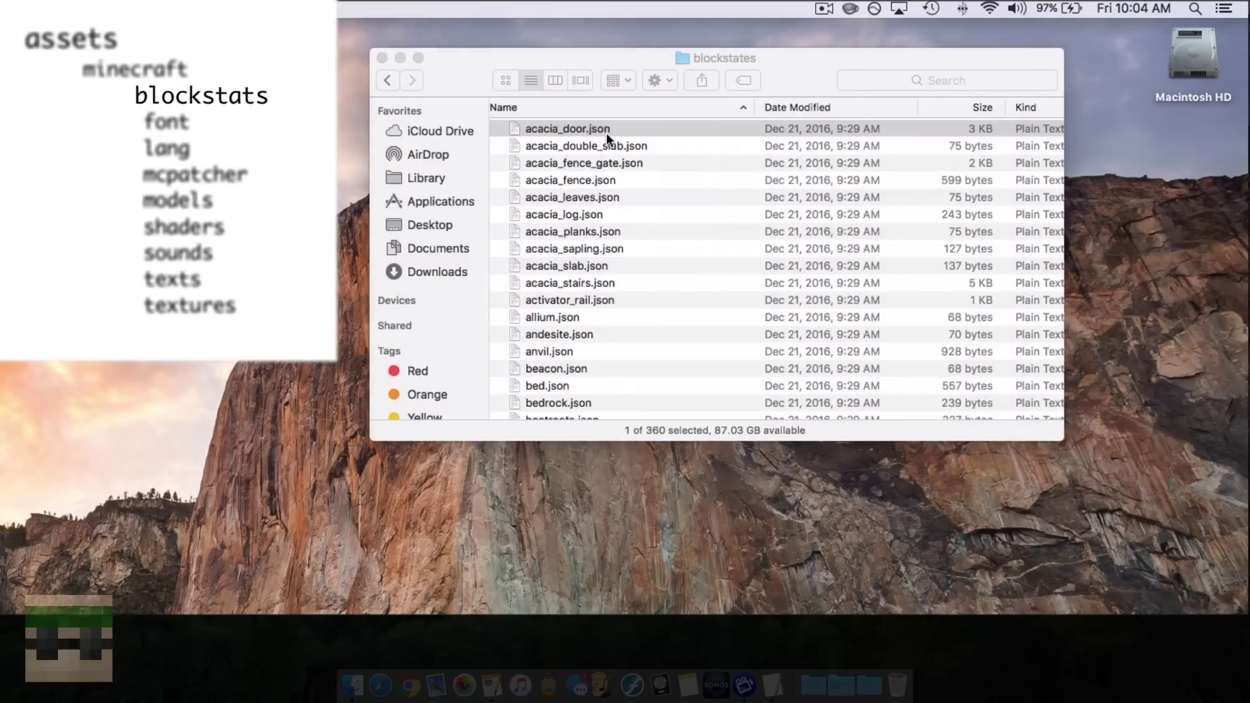
left_click(608, 131)
key("Return")
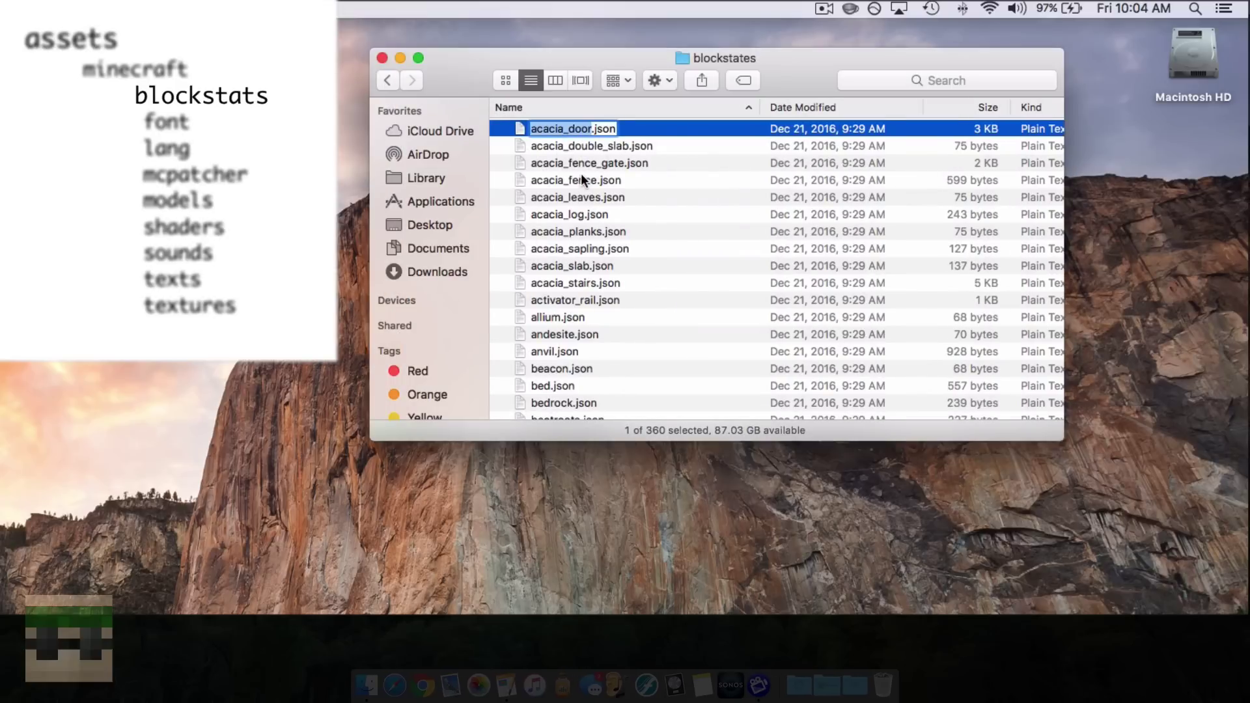
left_click(602, 162)
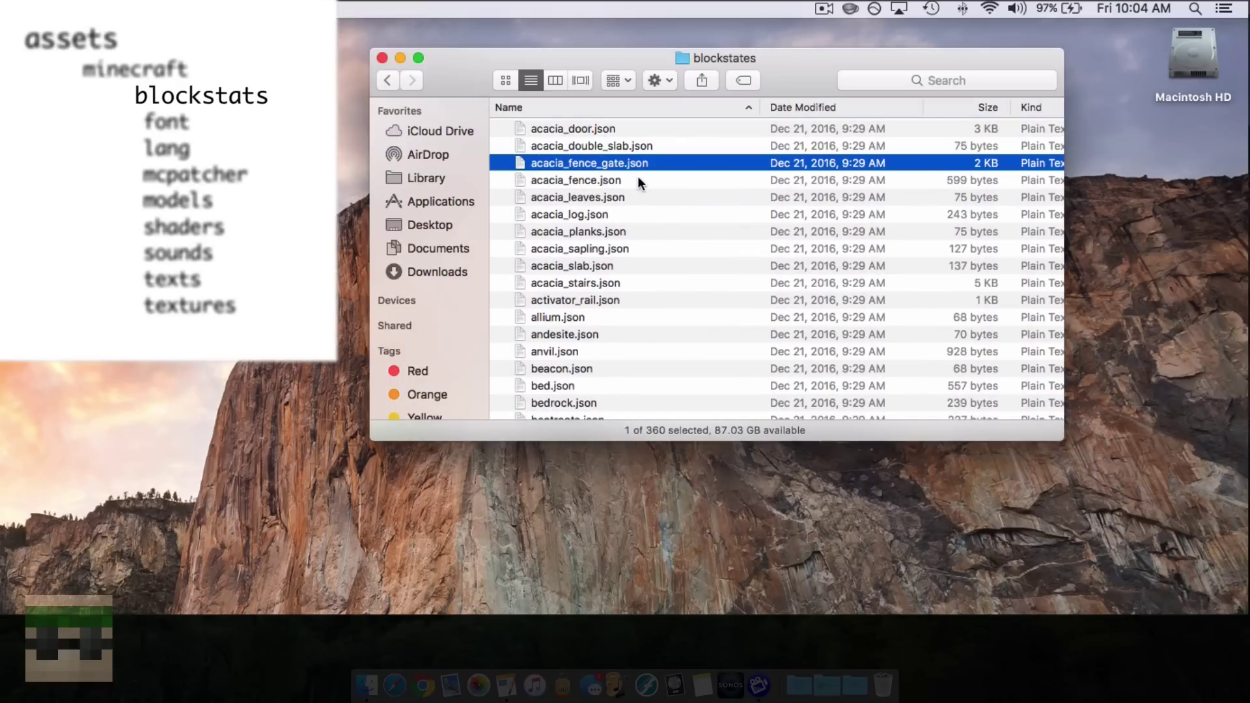
- Back in minecraft, view the font folder's glyph_sizes.bin, then return and select font
left_click(388, 81)
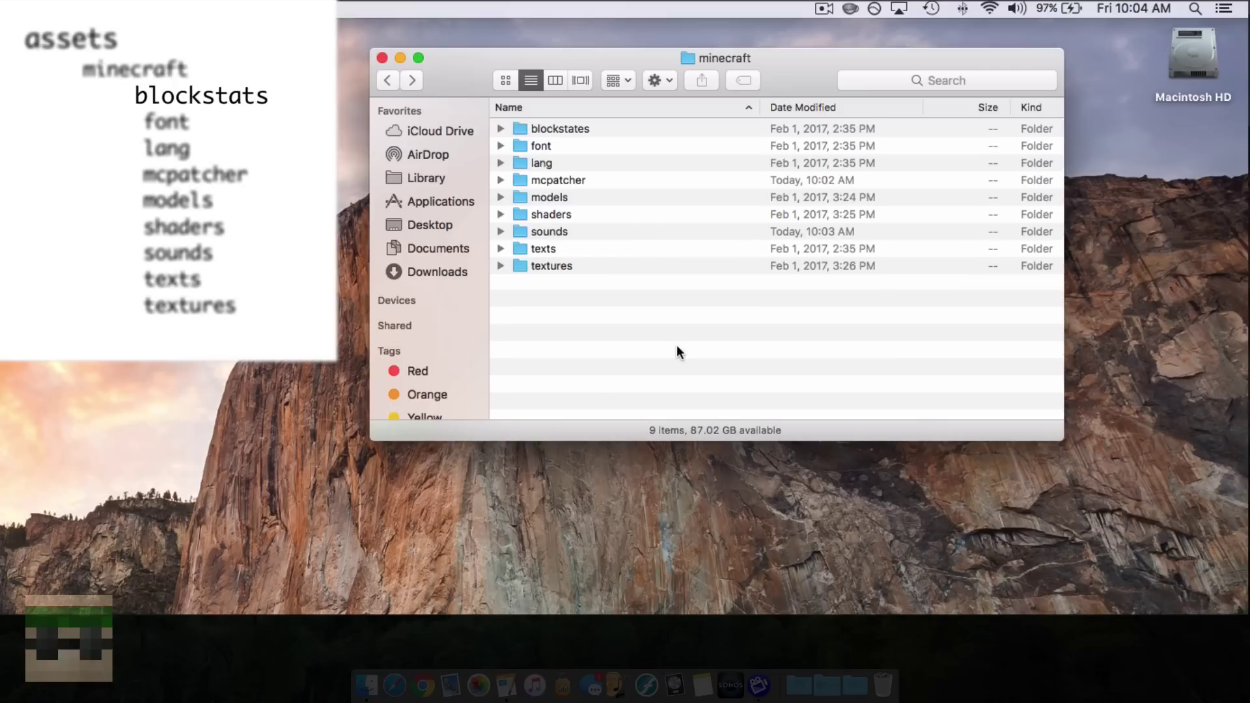
left_click(533, 140)
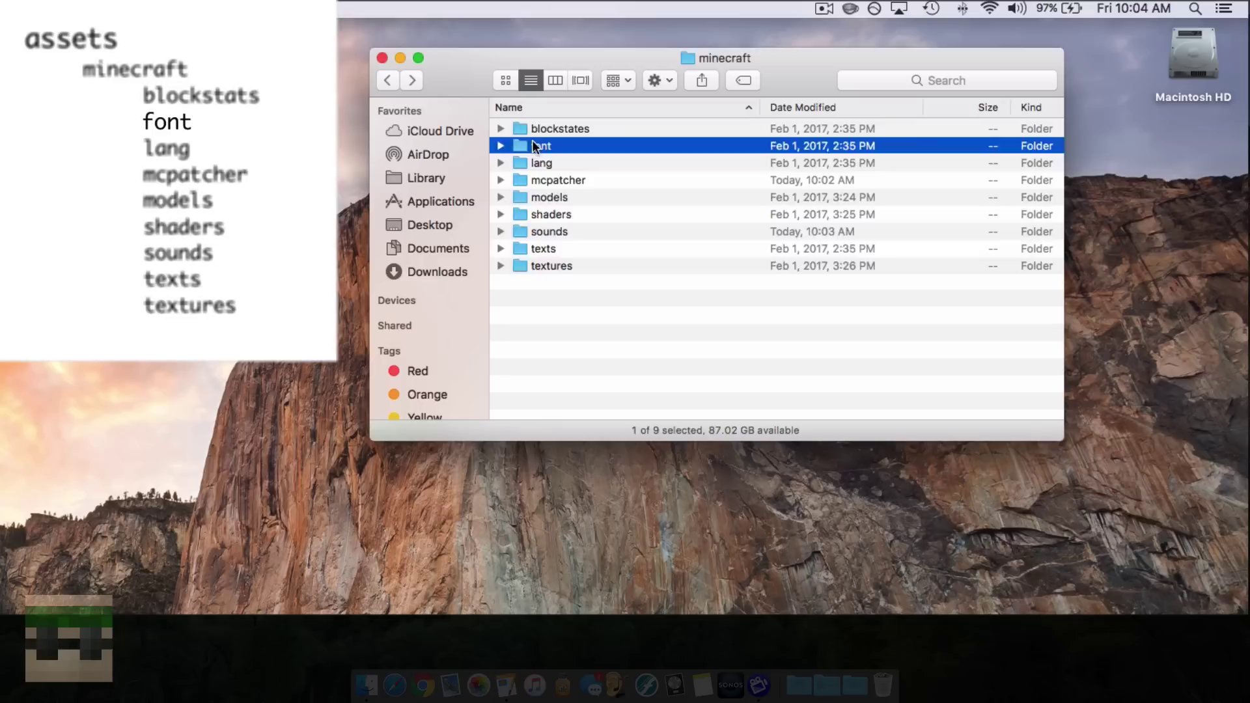
double_click(533, 141)
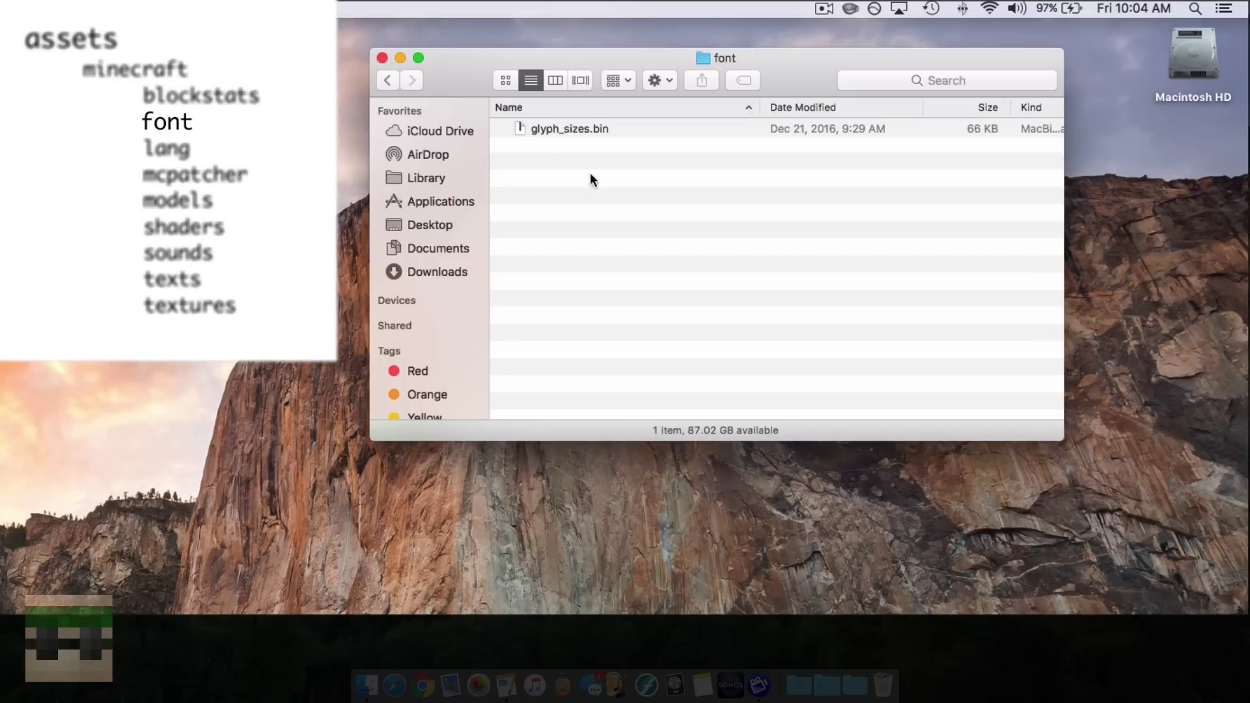
left_click(386, 80)
left_click(551, 145)
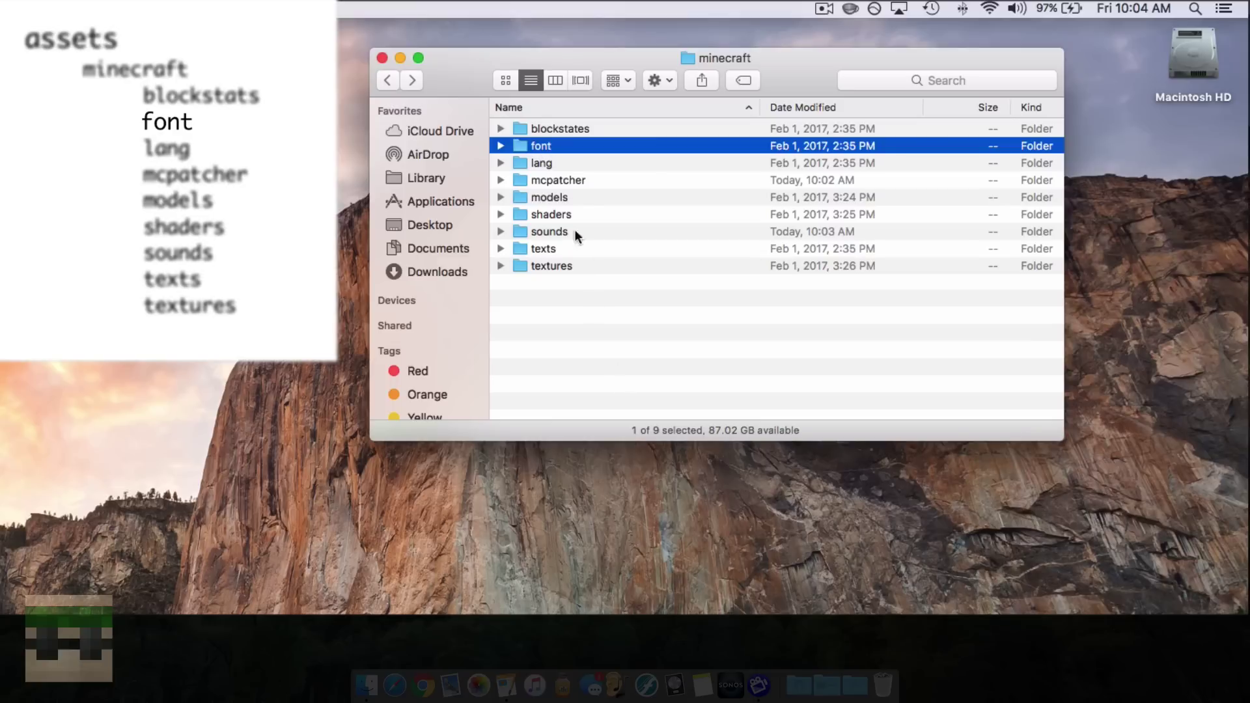
- Open the lang folder and select its en_us.lang file
left_click(543, 164)
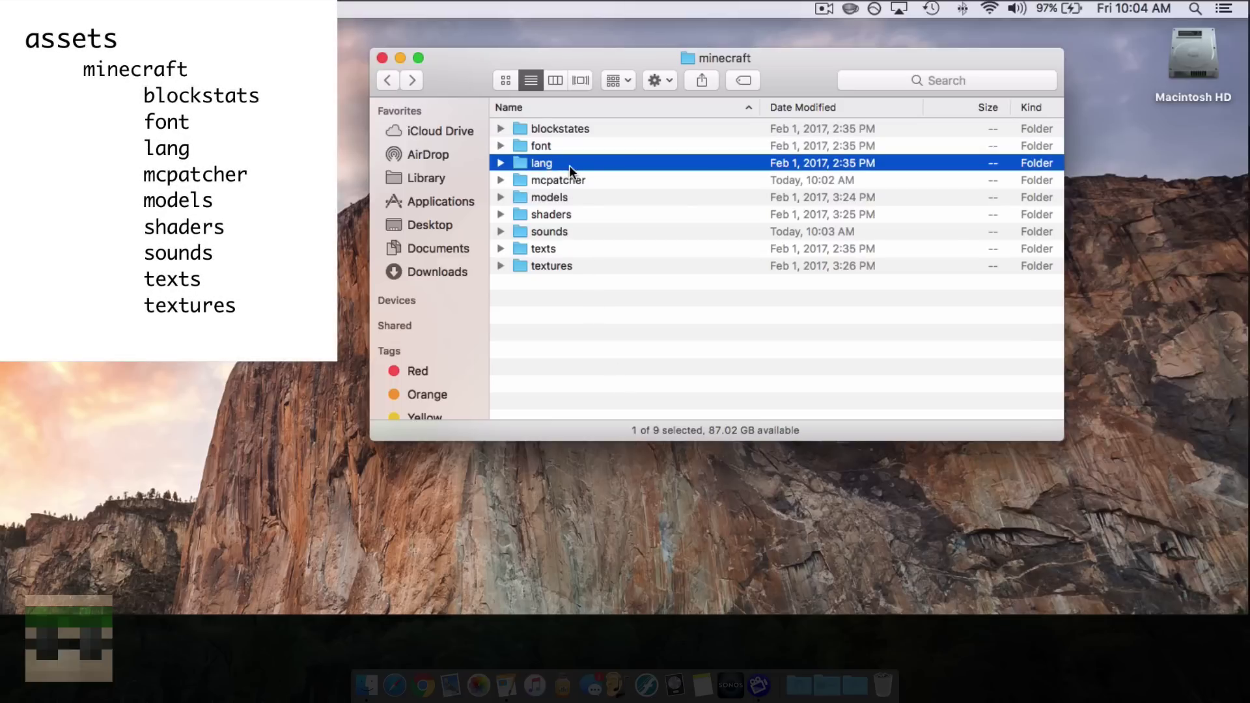
double_click(552, 163)
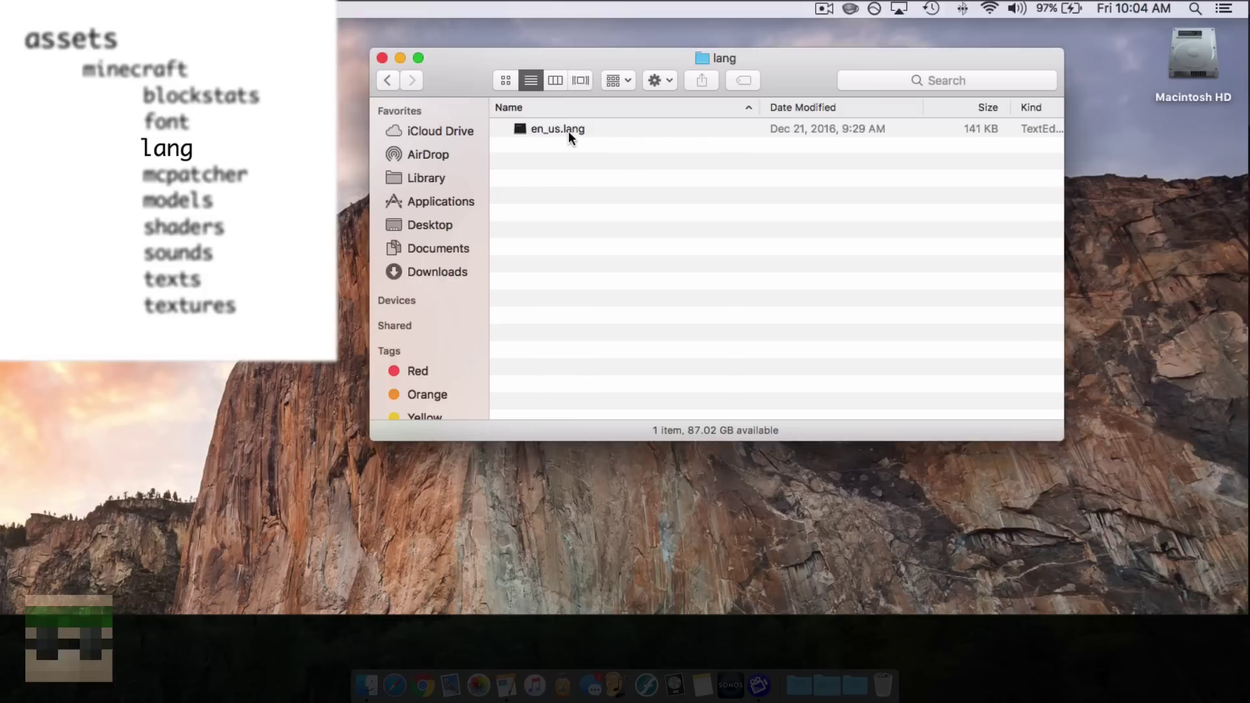
left_click(568, 131)
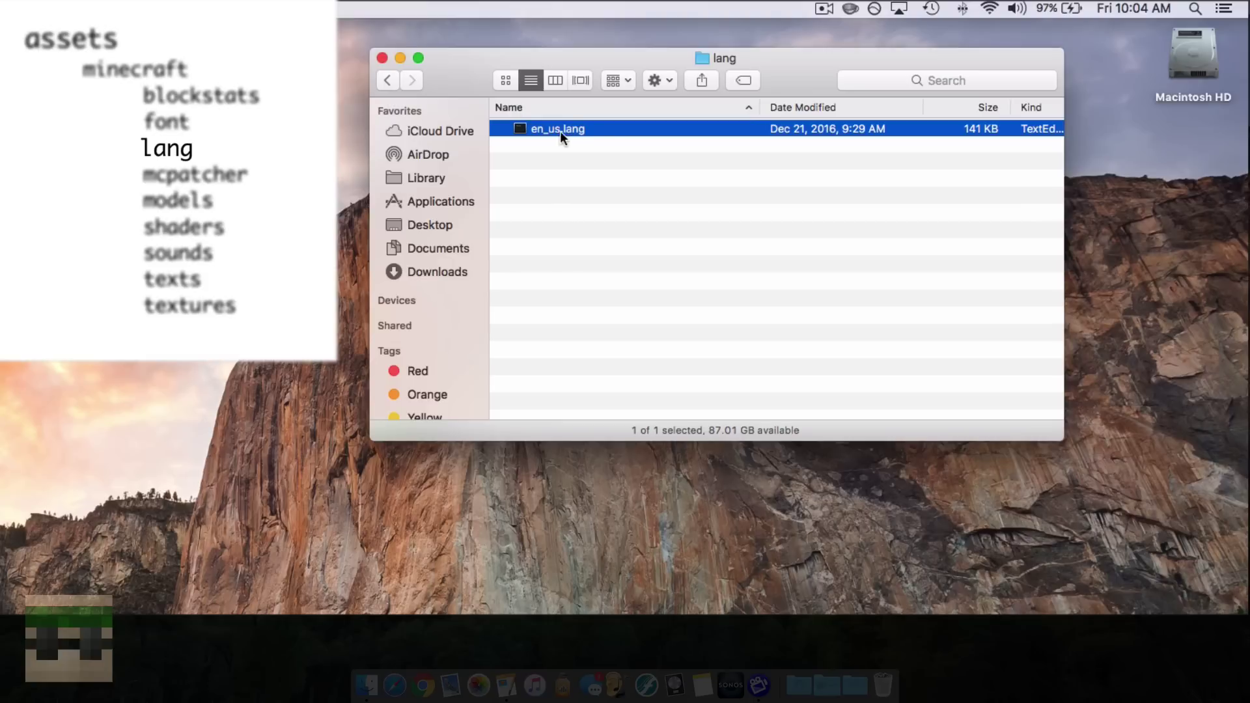
- Open en_us.lang in TextEdit using Open With
right_click(584, 129)
mouse_move(631, 155)
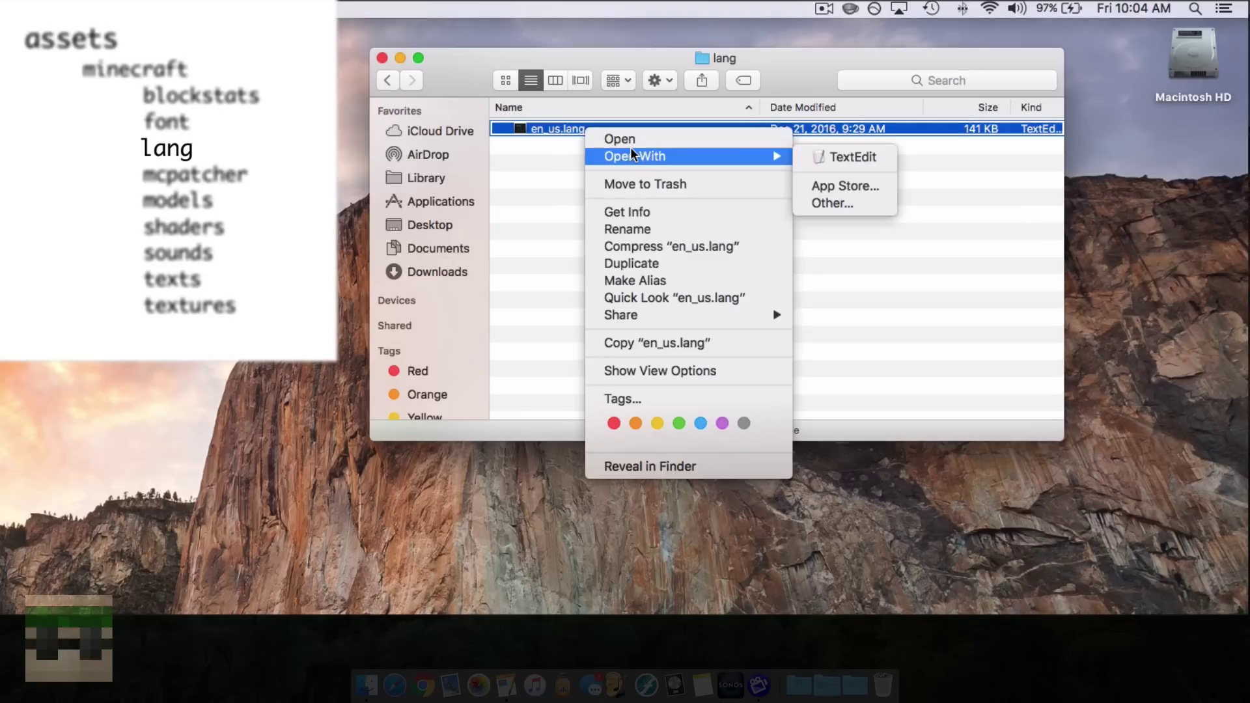
left_click(853, 157)
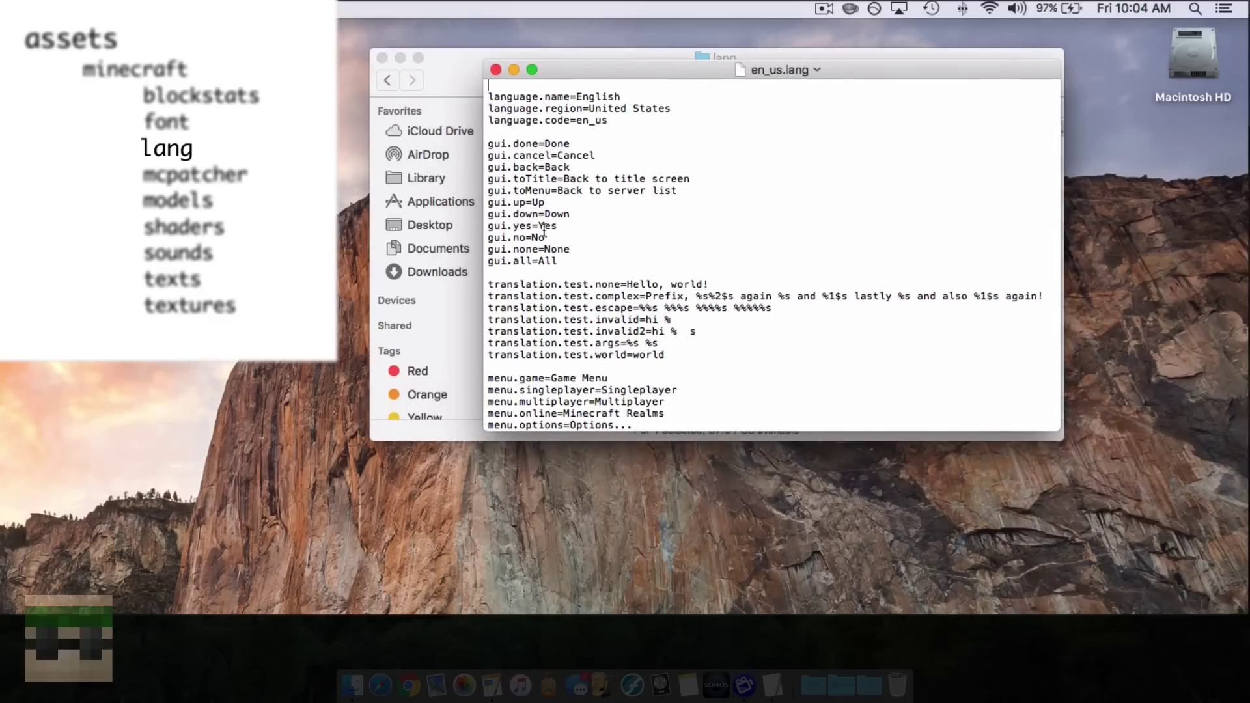
- Scroll through the file's entries and select the word Done in gui.done
scroll(595, 209, "down", 2)
scroll(667, 207, "down", 2)
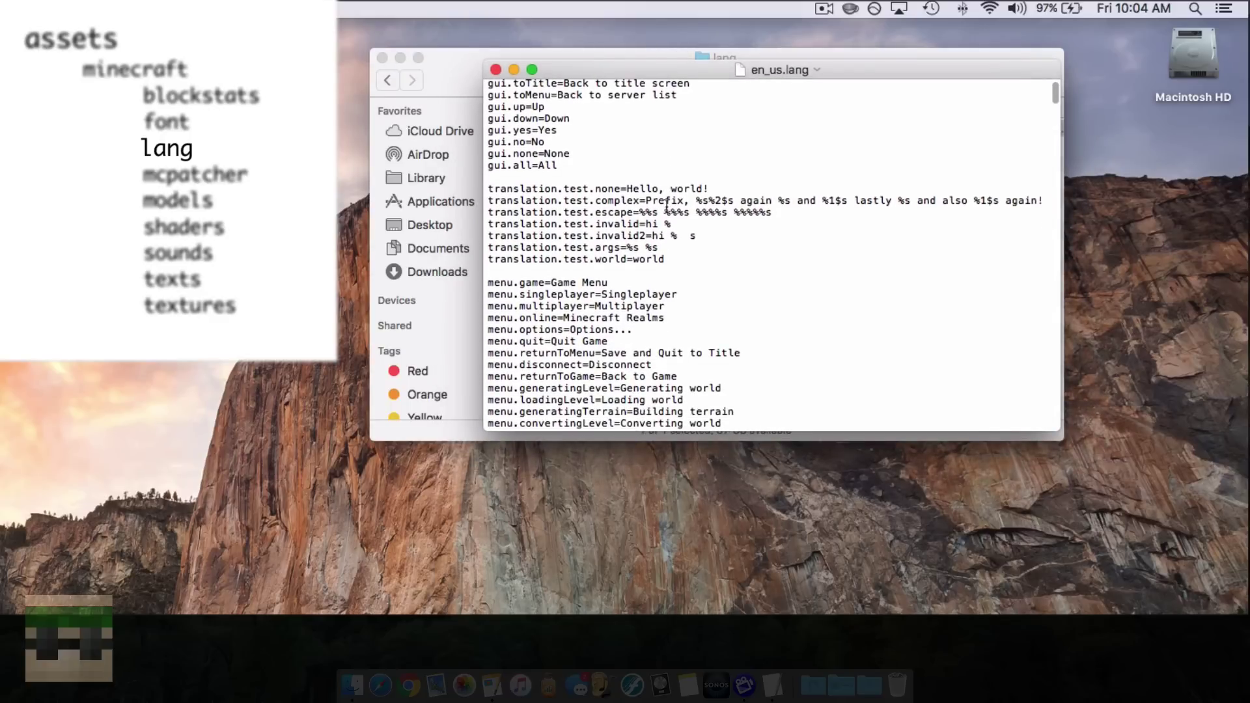
scroll(667, 206, "down", 4)
scroll(667, 206, "up", 6)
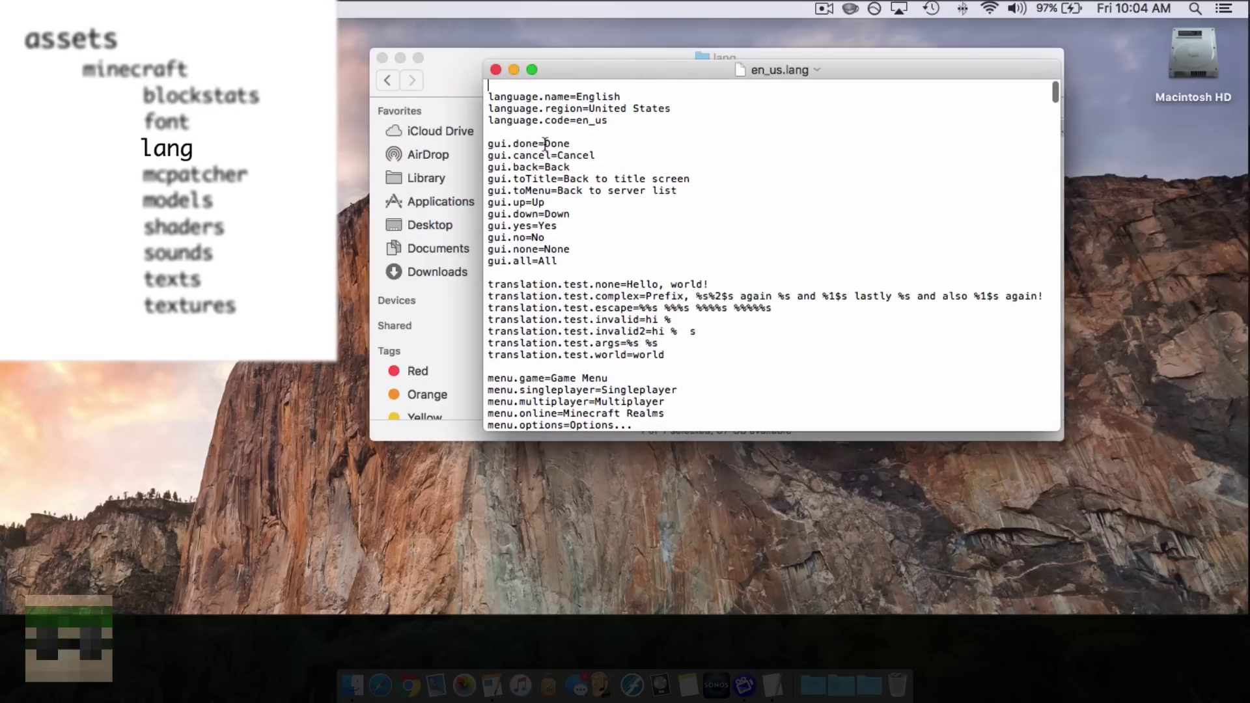
left_click_drag(545, 143, 571, 144)
- Close en_us.lang, return to minecraft, peek into the empty mcpatcher folder, then select it
left_click(494, 70)
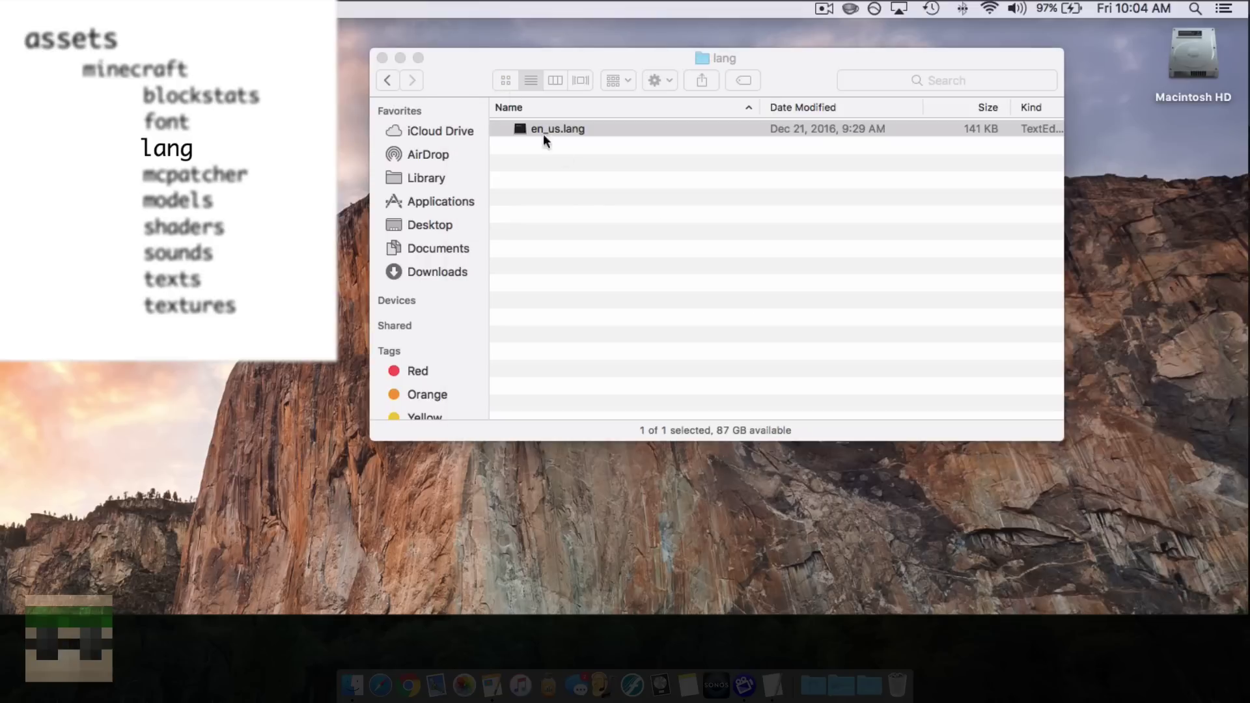
left_click(544, 131)
left_click(386, 80)
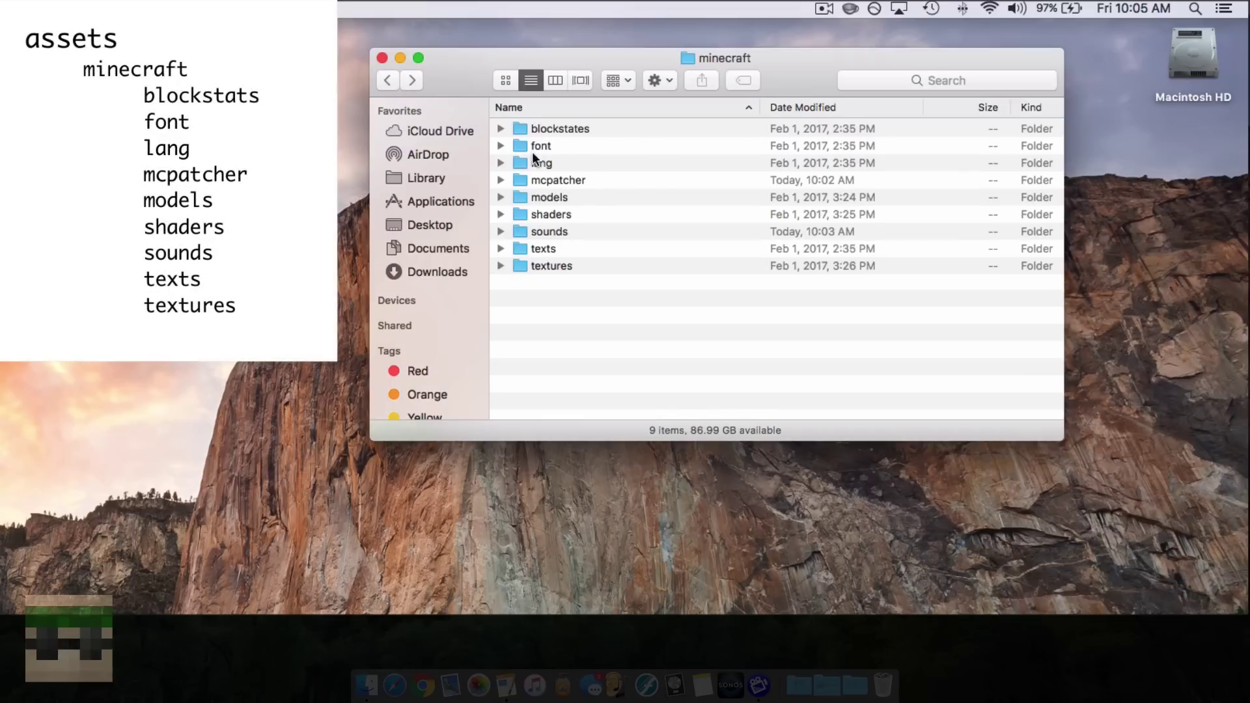
double_click(562, 179)
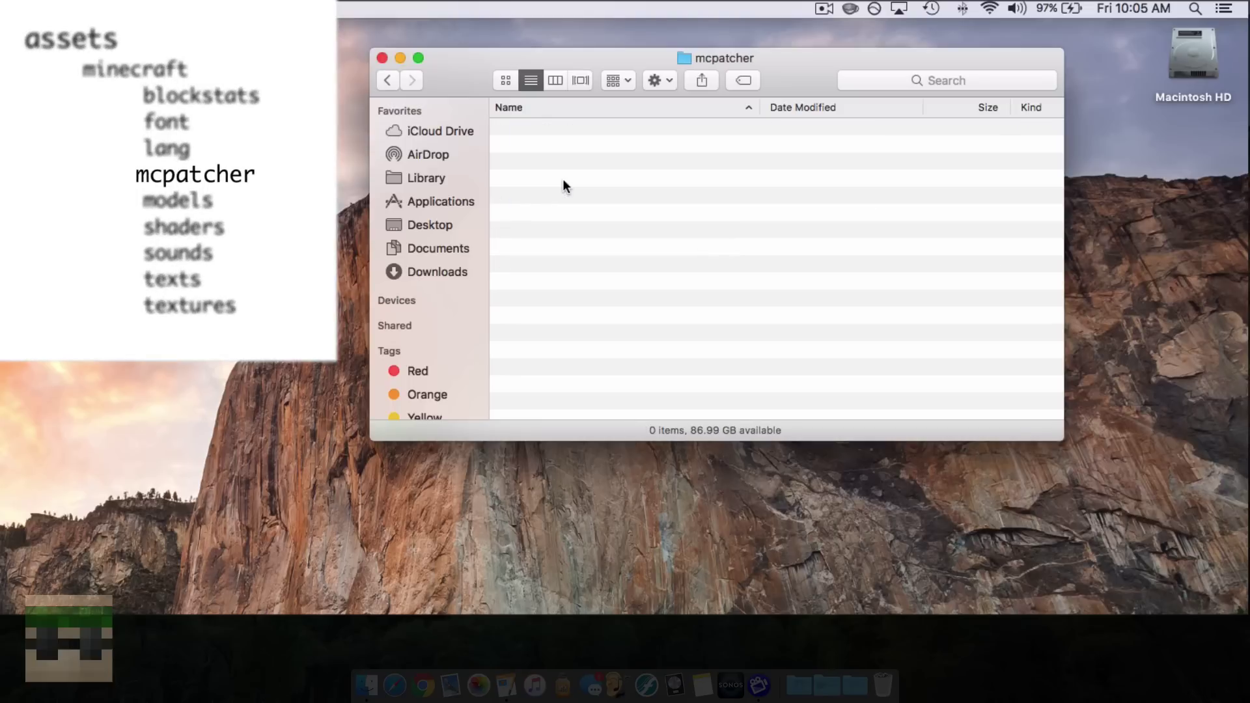
left_click(386, 81)
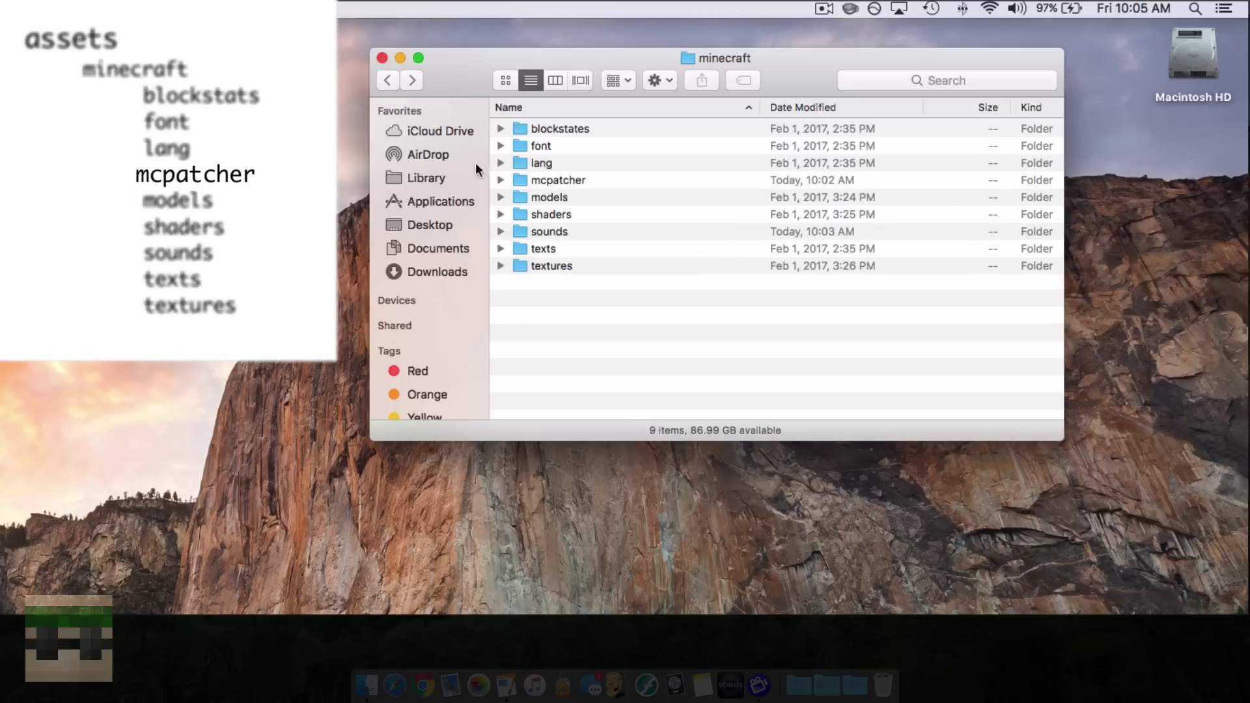
left_click(539, 179)
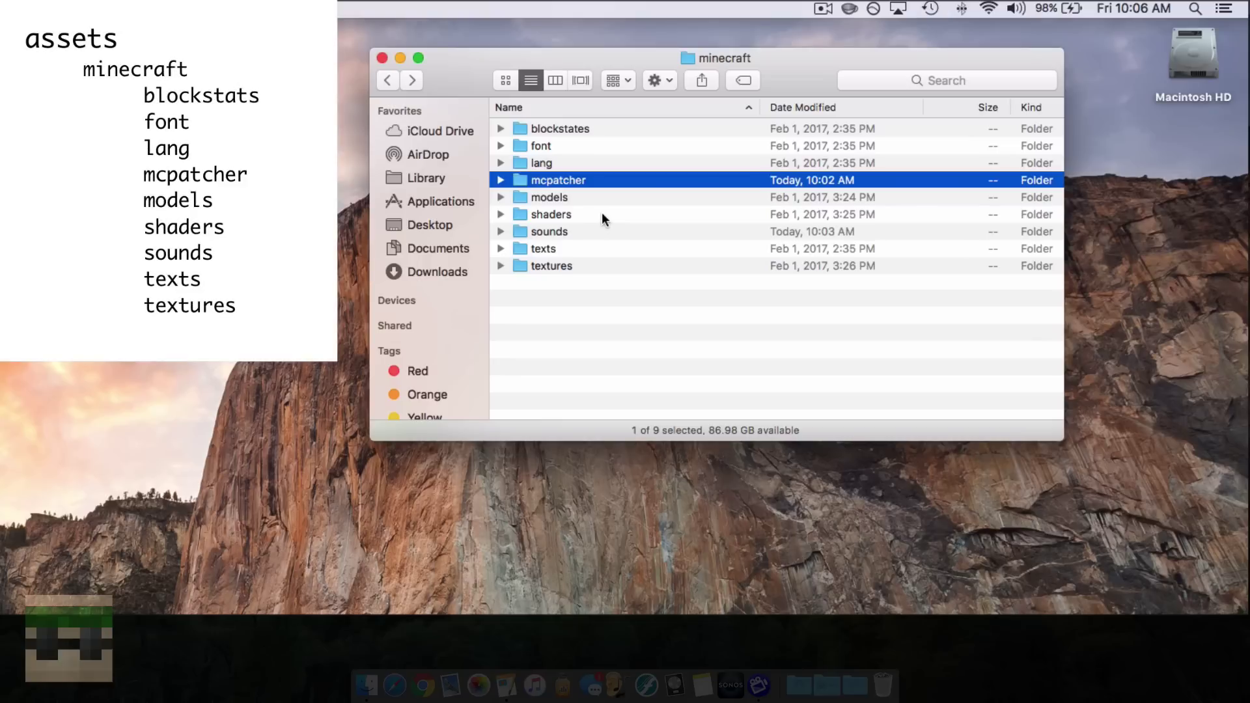
- Open models, then block, and scroll through its 831 JSON model files
left_click(554, 193)
double_click(545, 197)
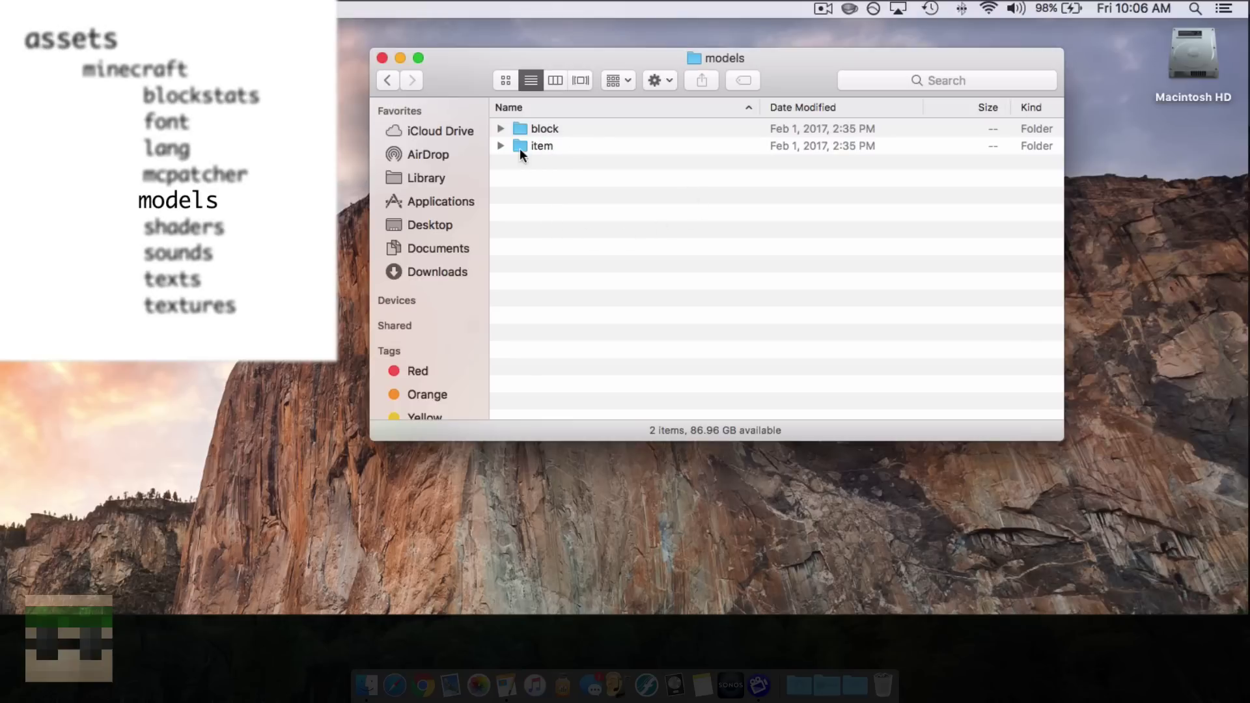
double_click(544, 128)
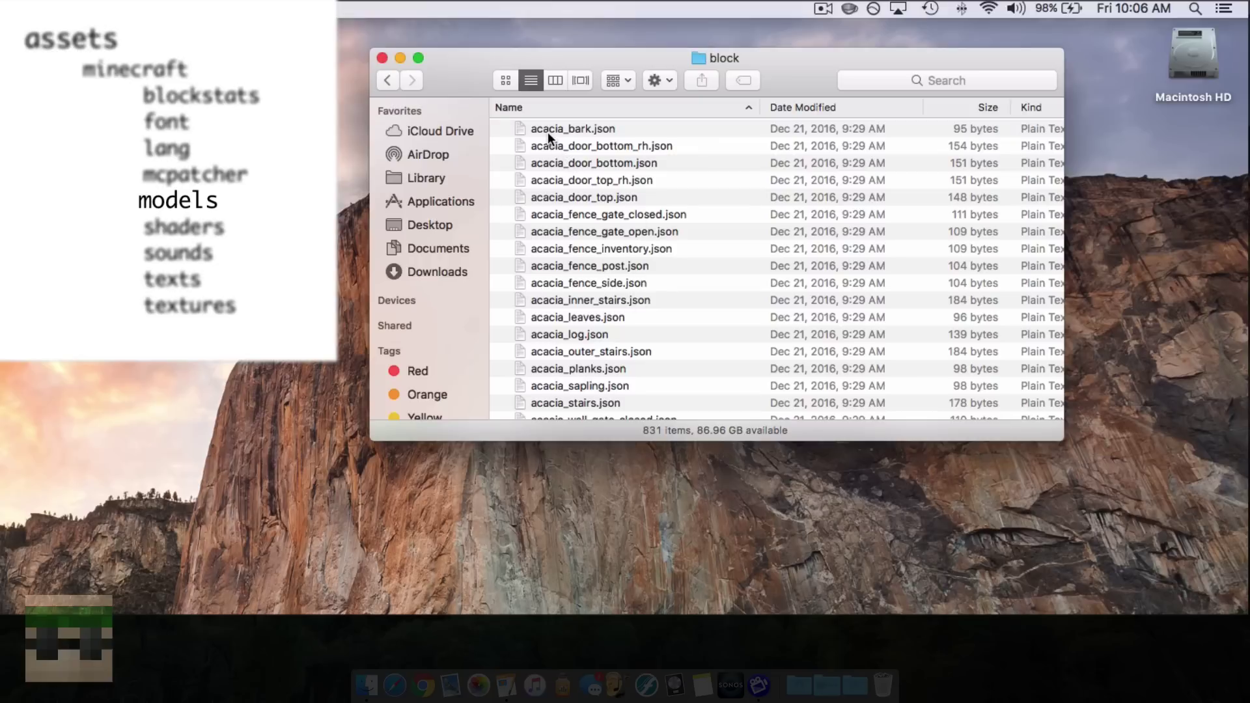
scroll(548, 132, "down", 3)
scroll(548, 132, "up", 3)
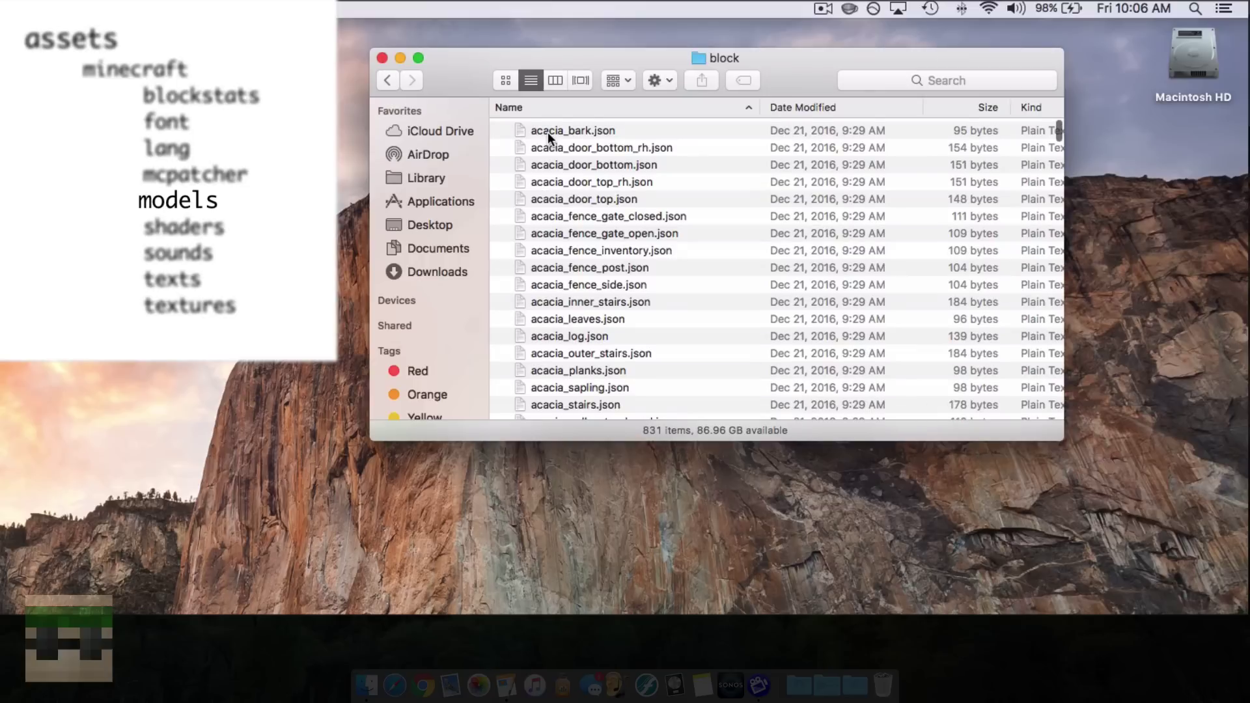
scroll(548, 132, "down", 10)
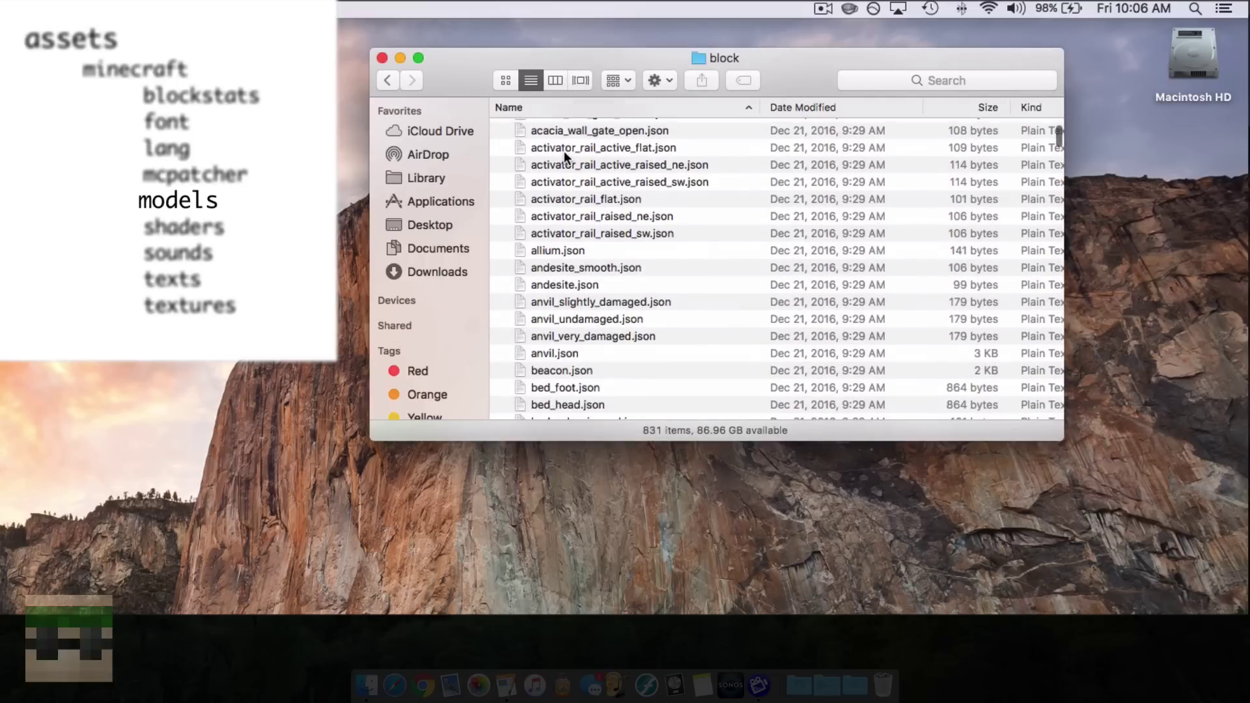
scroll(564, 152, "down", 2)
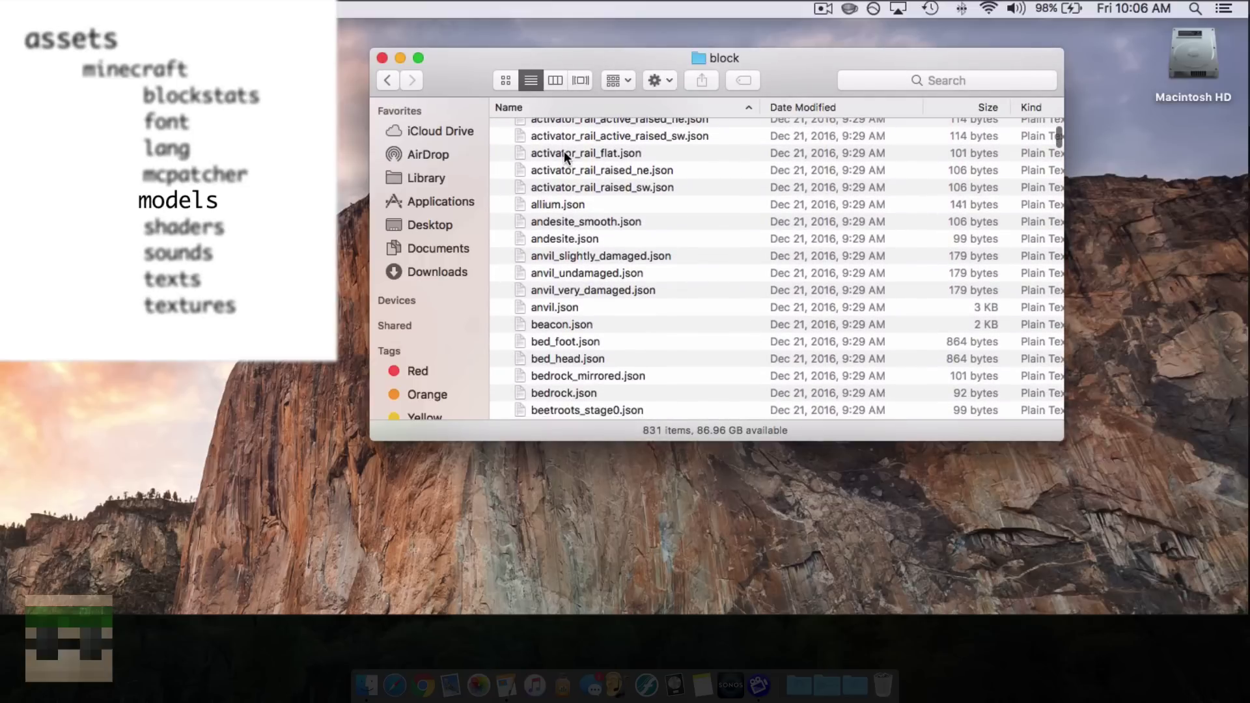
scroll(563, 151, "down", 4)
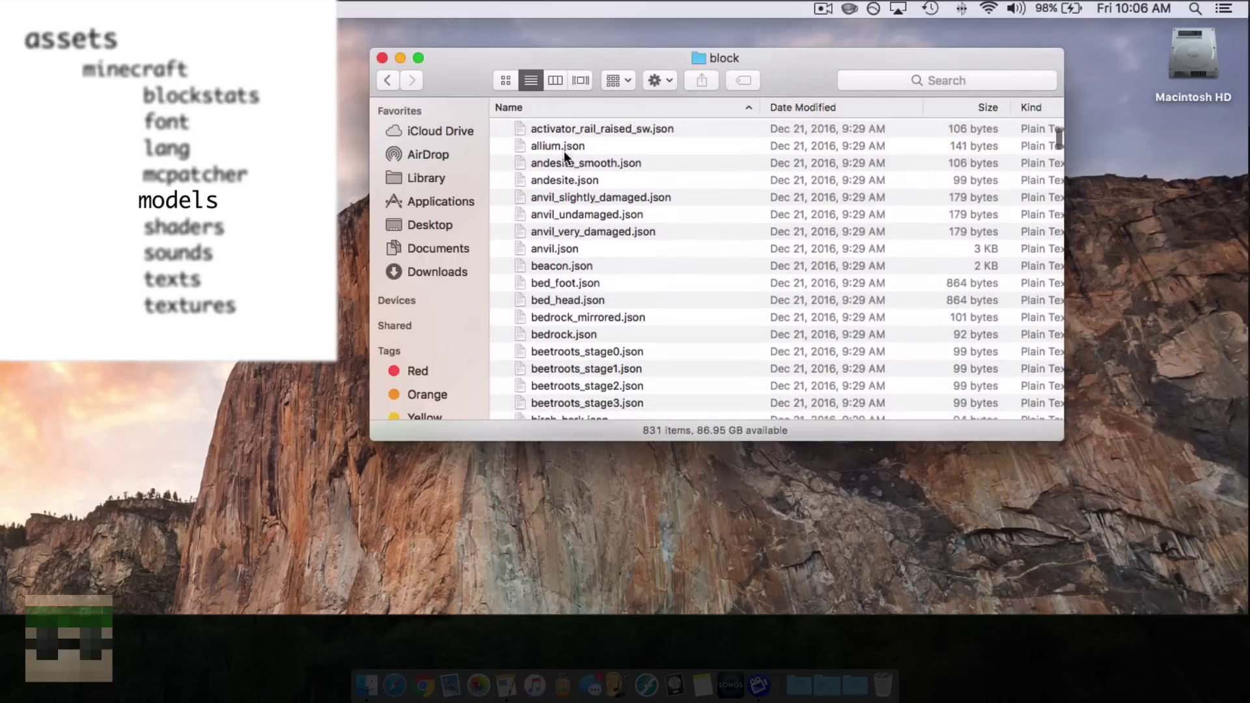
scroll(564, 150, "up", 10)
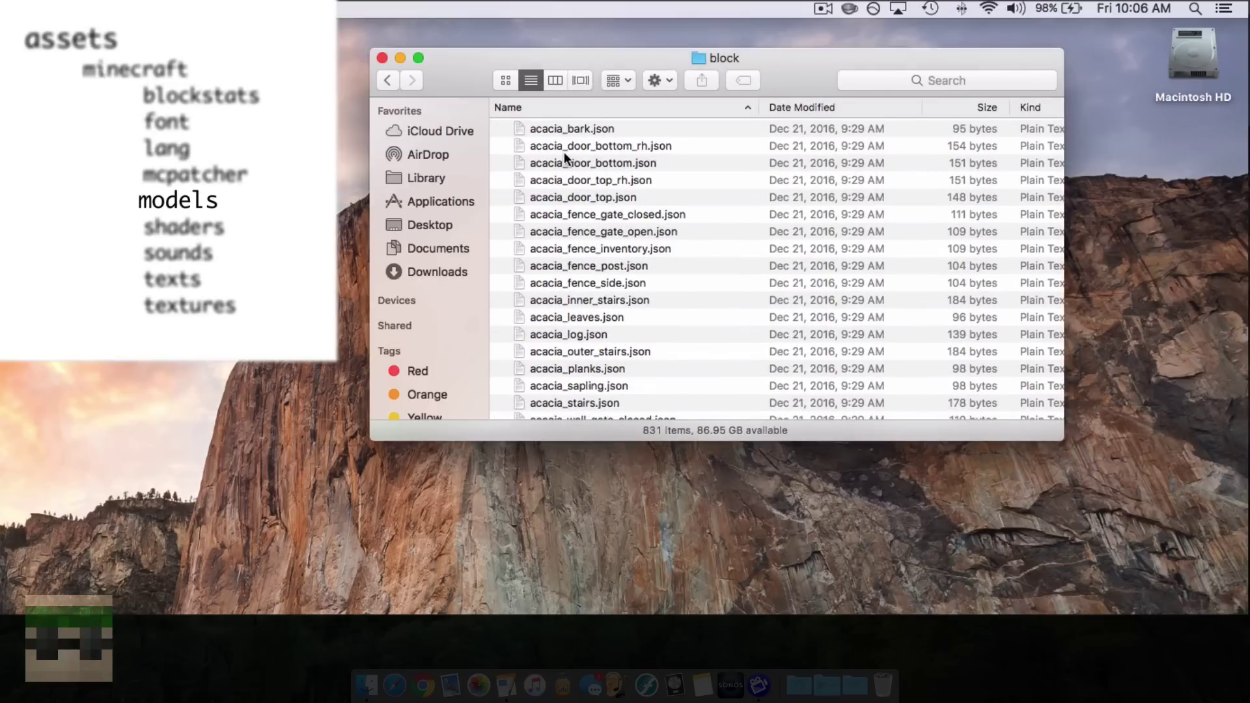
double_click(578, 129)
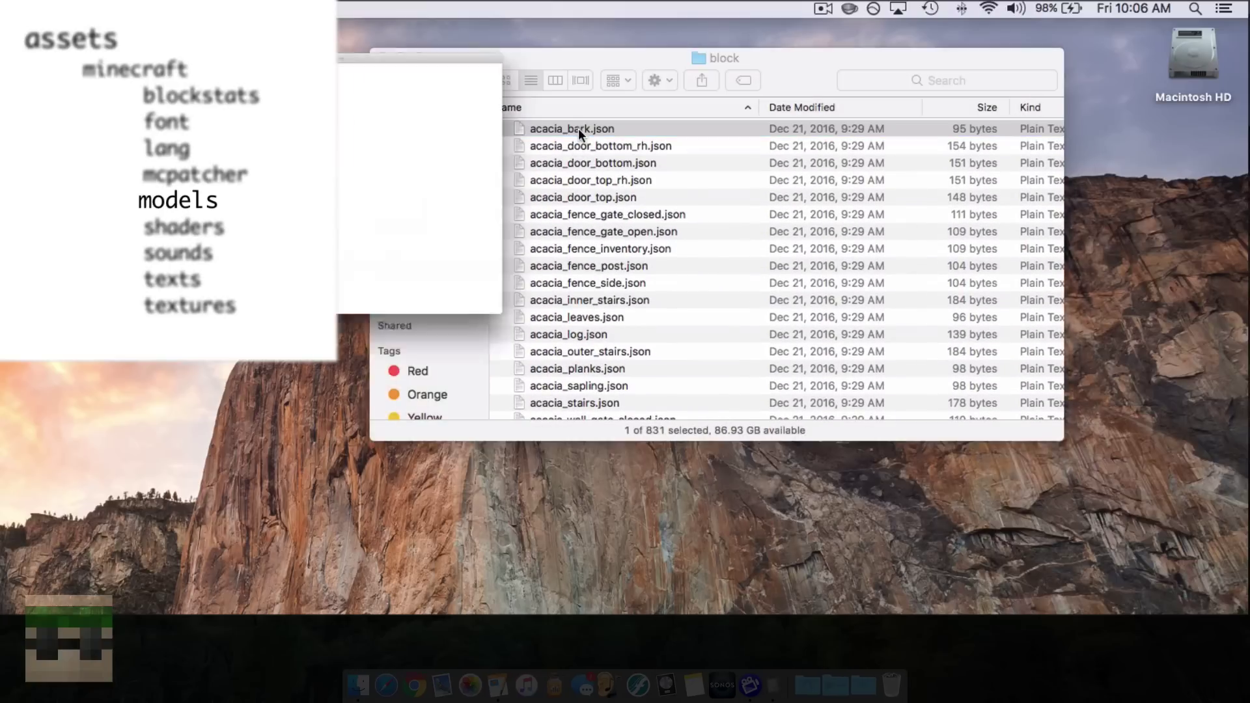
left_click_drag(362, 48, 733, 76)
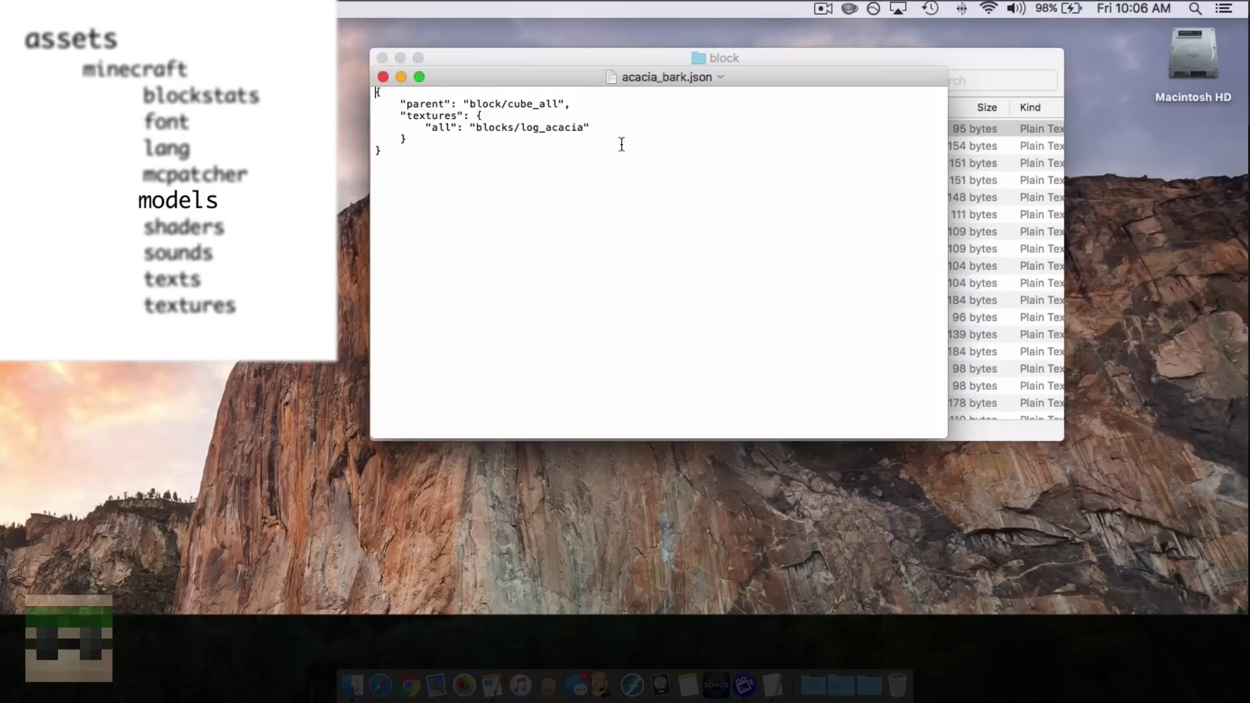
left_click(383, 77)
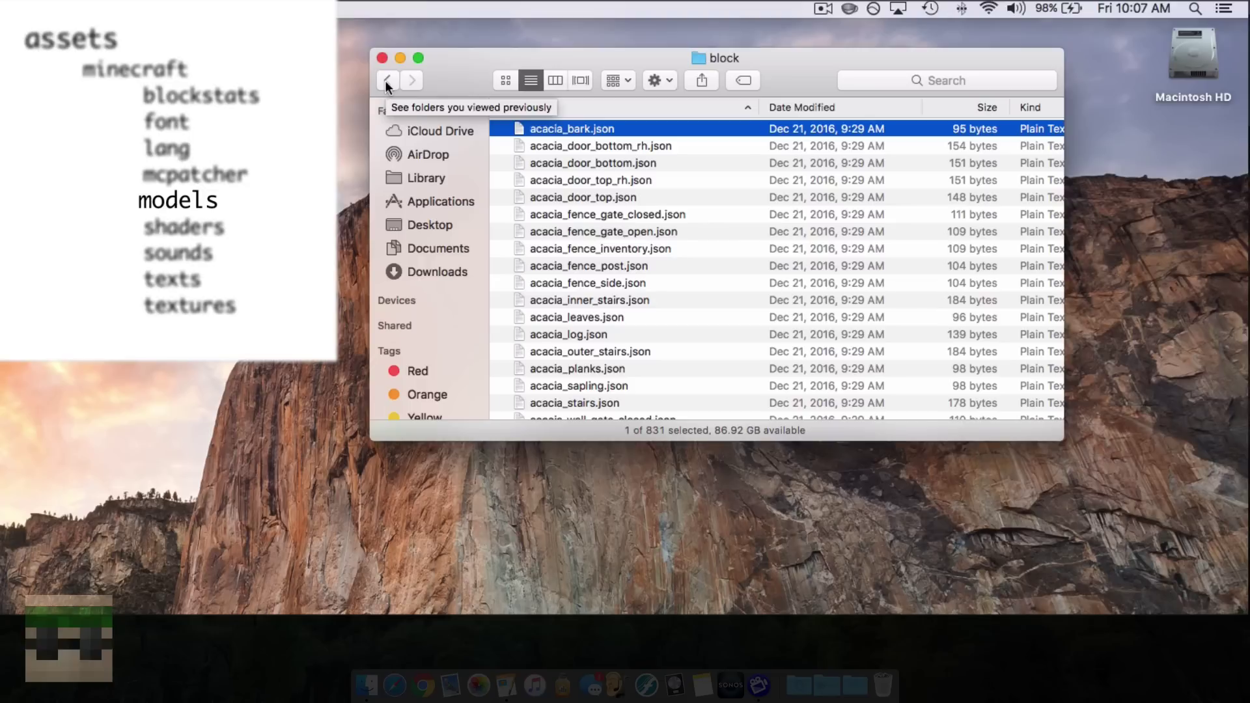
- View item/acacia_boat.json (item/generated, layer0 items/acacia_boat) in TextEdit, then close it
left_click(385, 81)
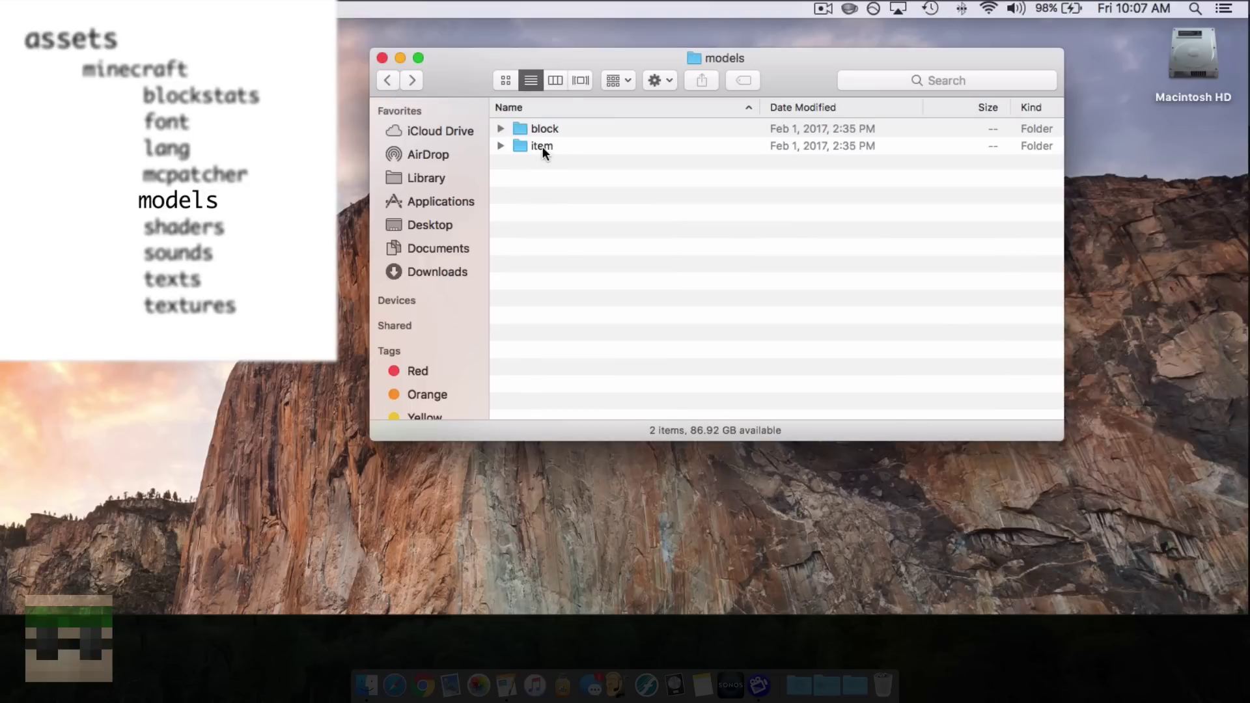
double_click(542, 146)
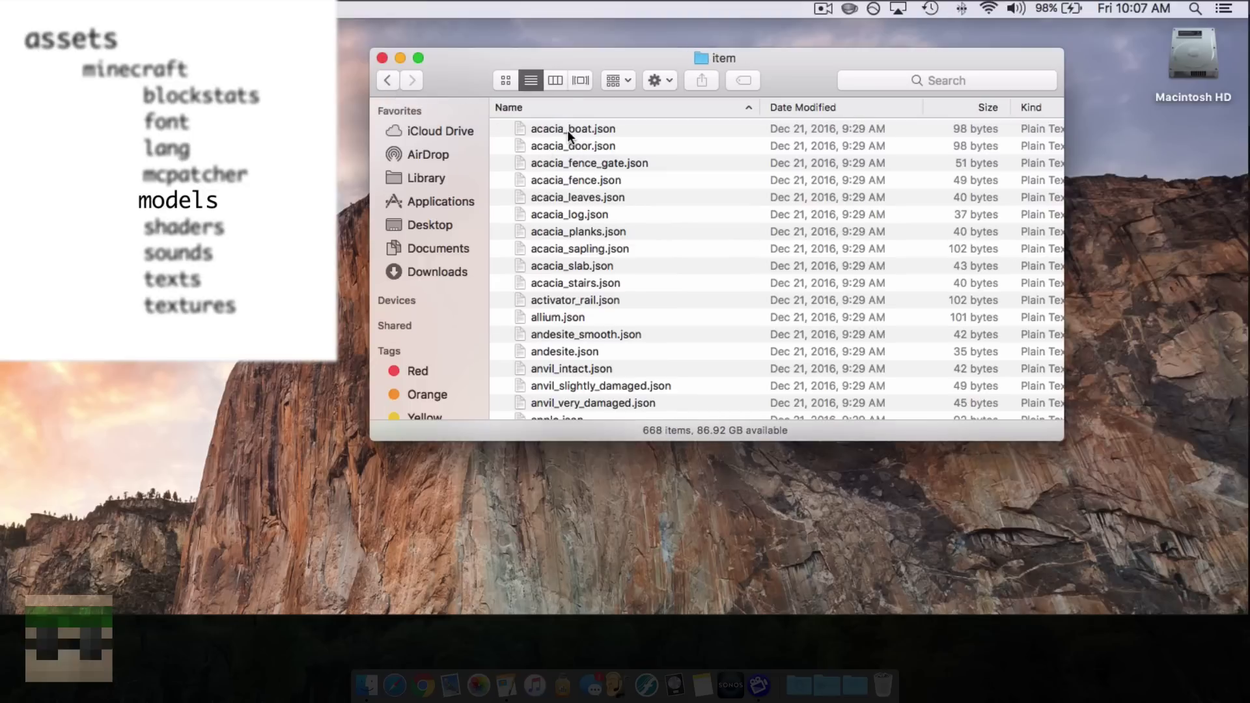
left_click(568, 130)
right_click(568, 128)
left_click(549, 127)
double_click(549, 128)
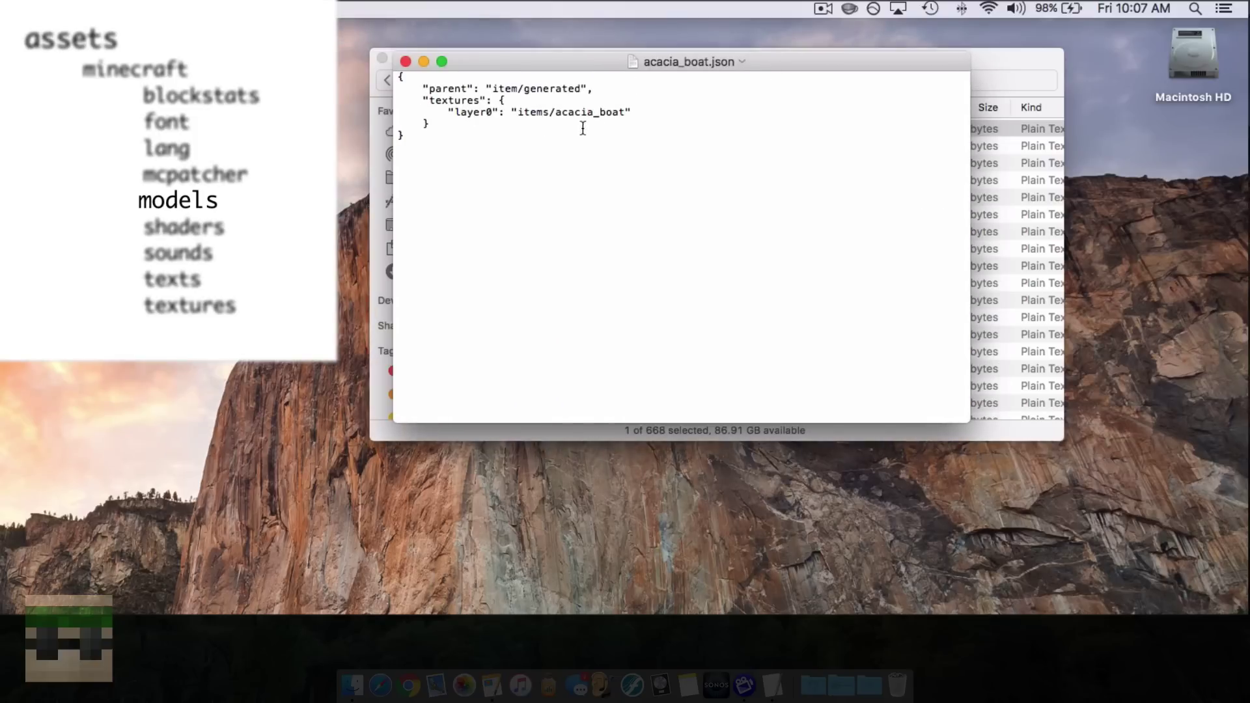
left_click(403, 62)
- Navigate from the item folder up to minecraft and into shaders/post
left_click(388, 79)
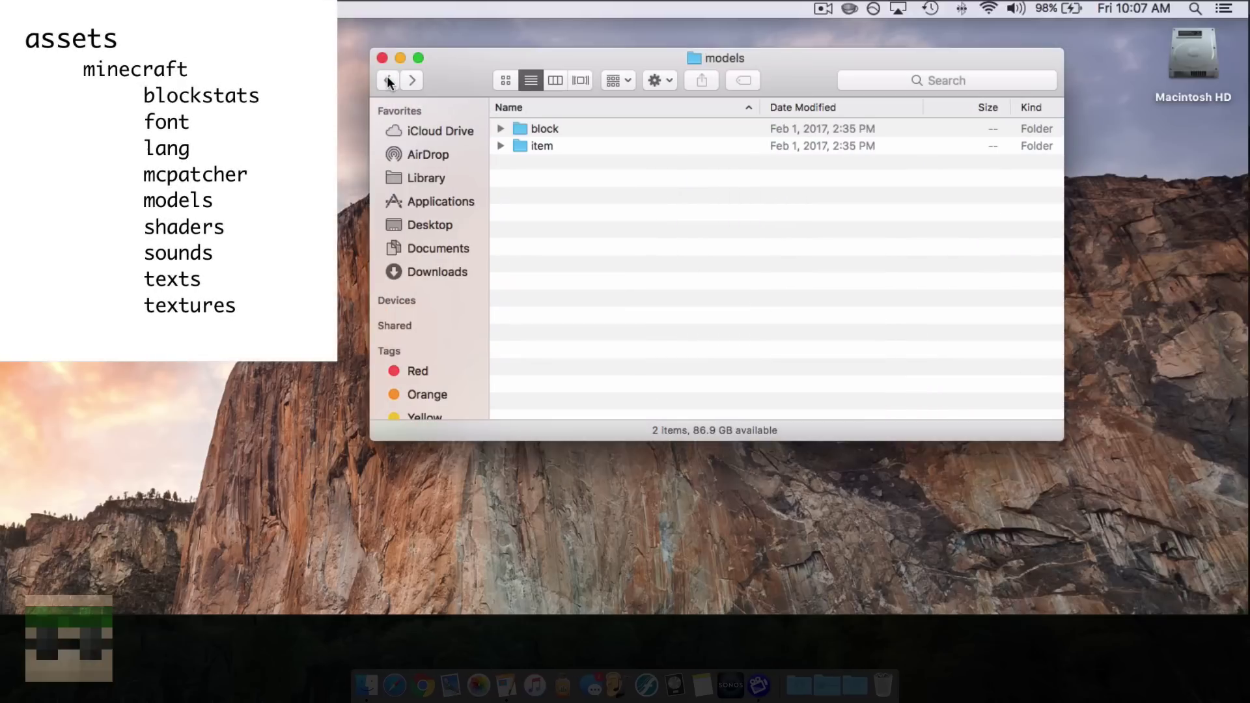
left_click(388, 80)
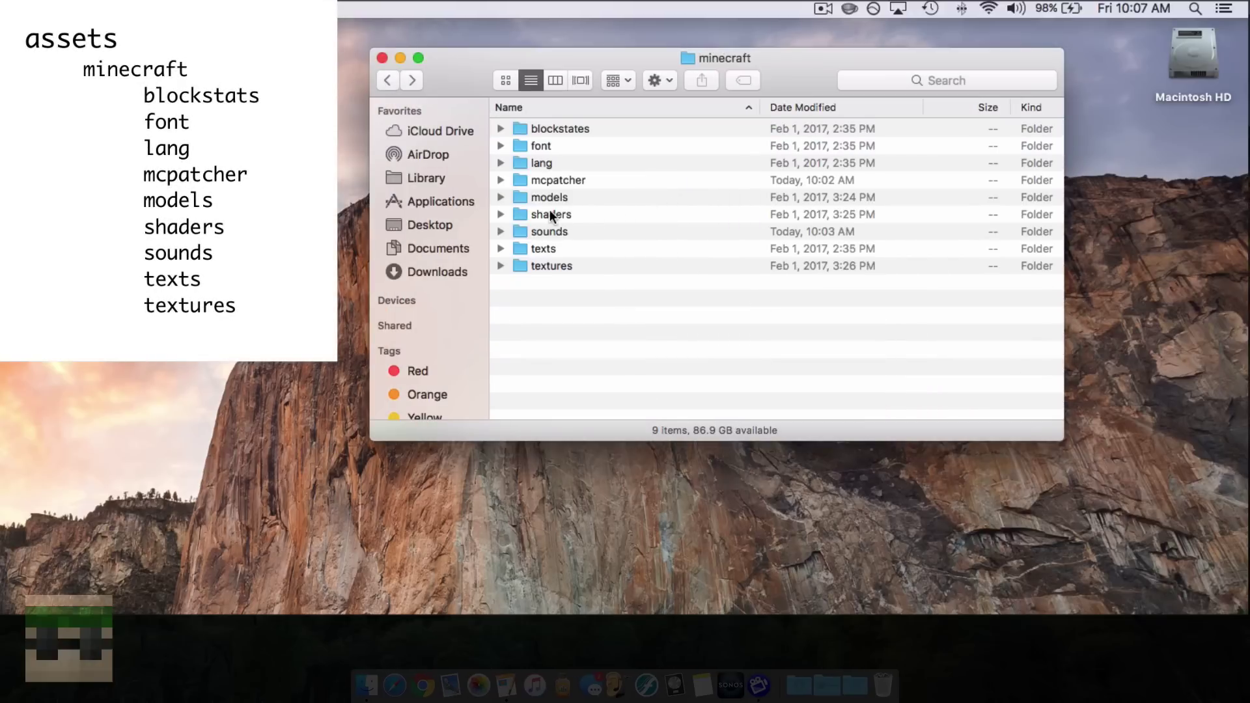
left_click(550, 213)
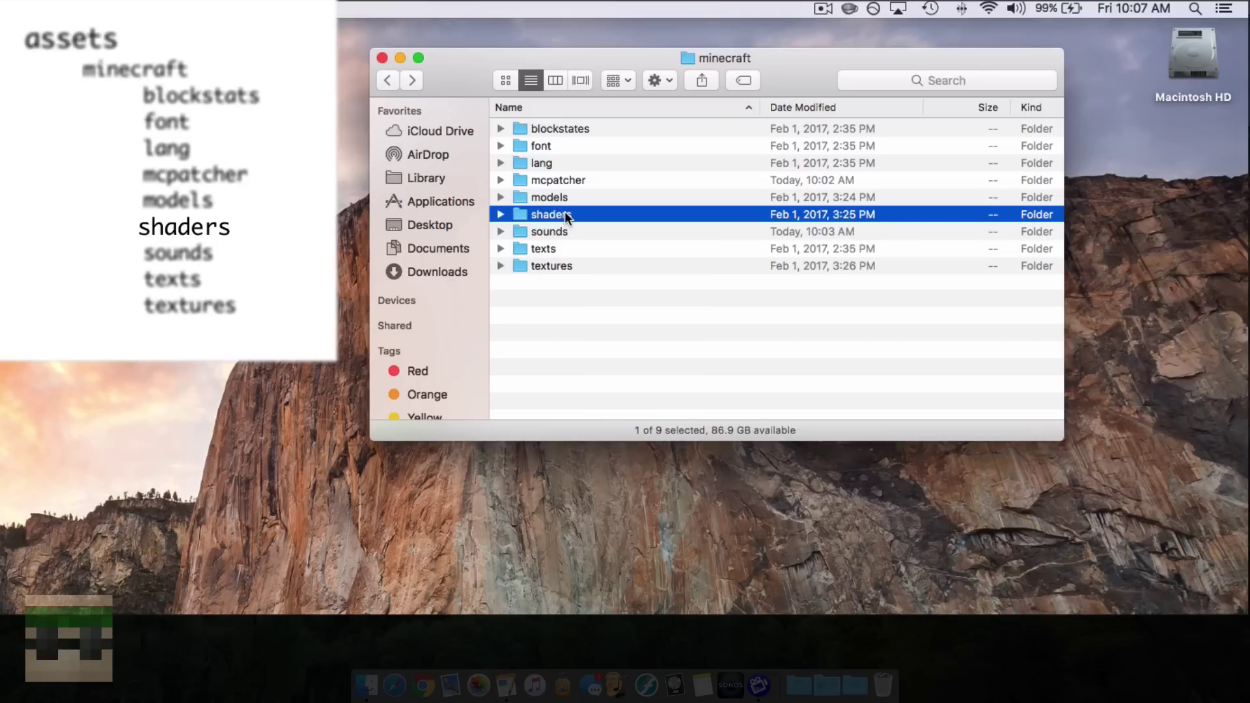
double_click(565, 215)
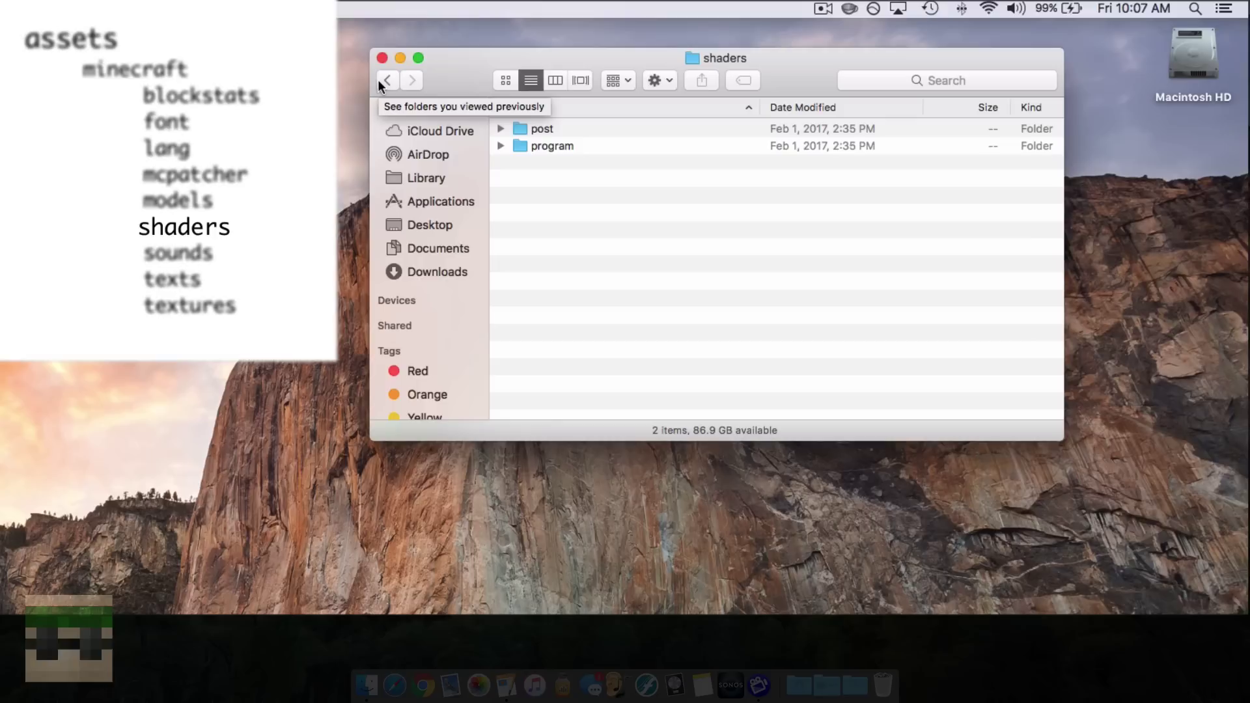
double_click(553, 127)
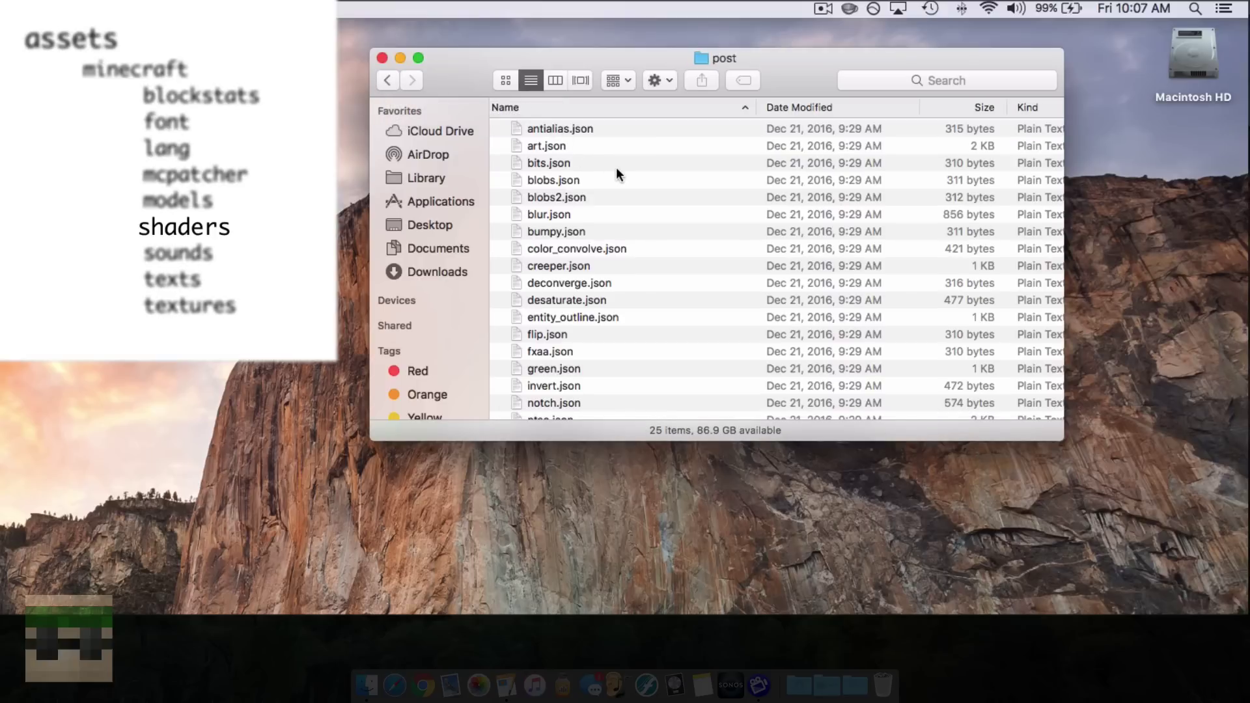
- Browse the post shader JSON files, such as antialias.json and art.json
left_click(554, 134)
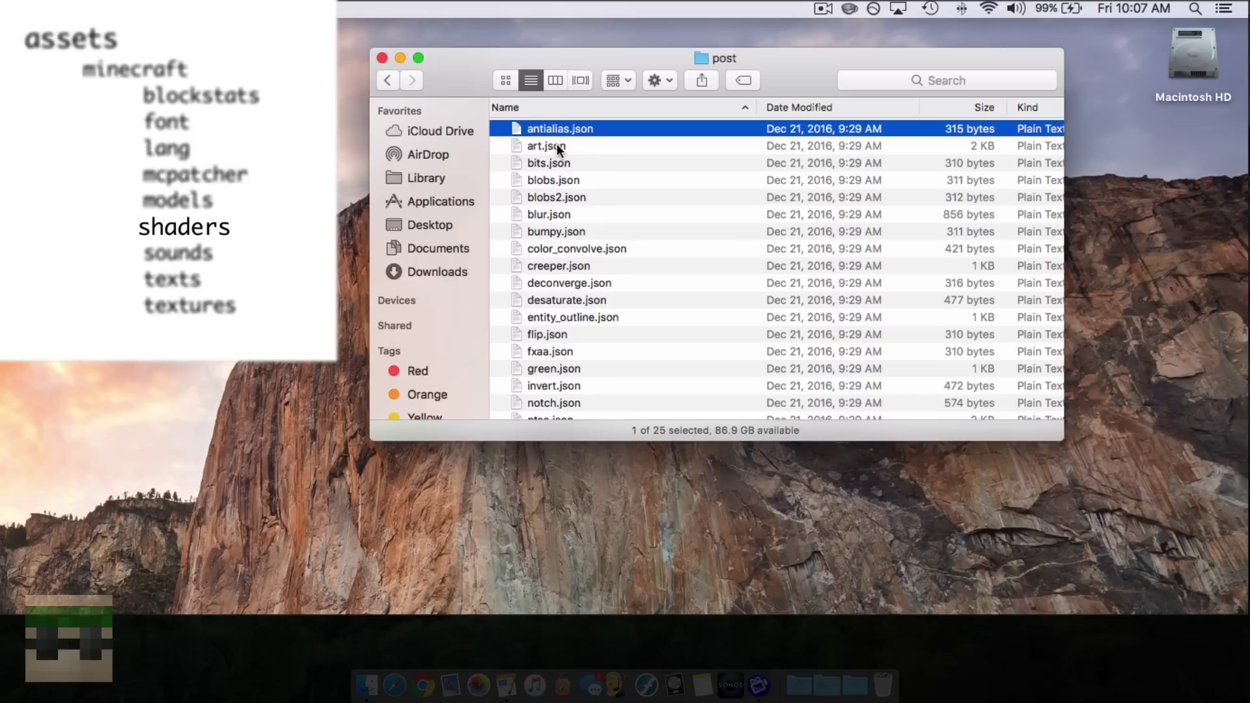
left_click(557, 144)
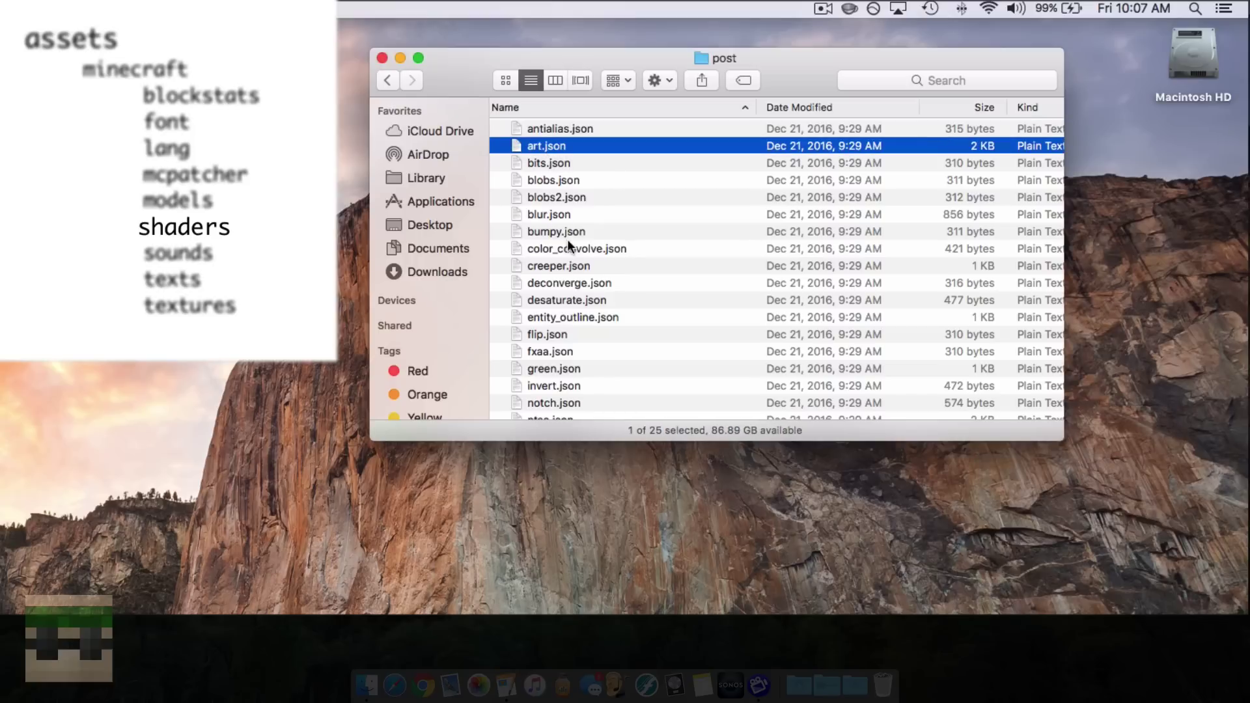
scroll(568, 239, "down", 5)
scroll(568, 240, "up", 5)
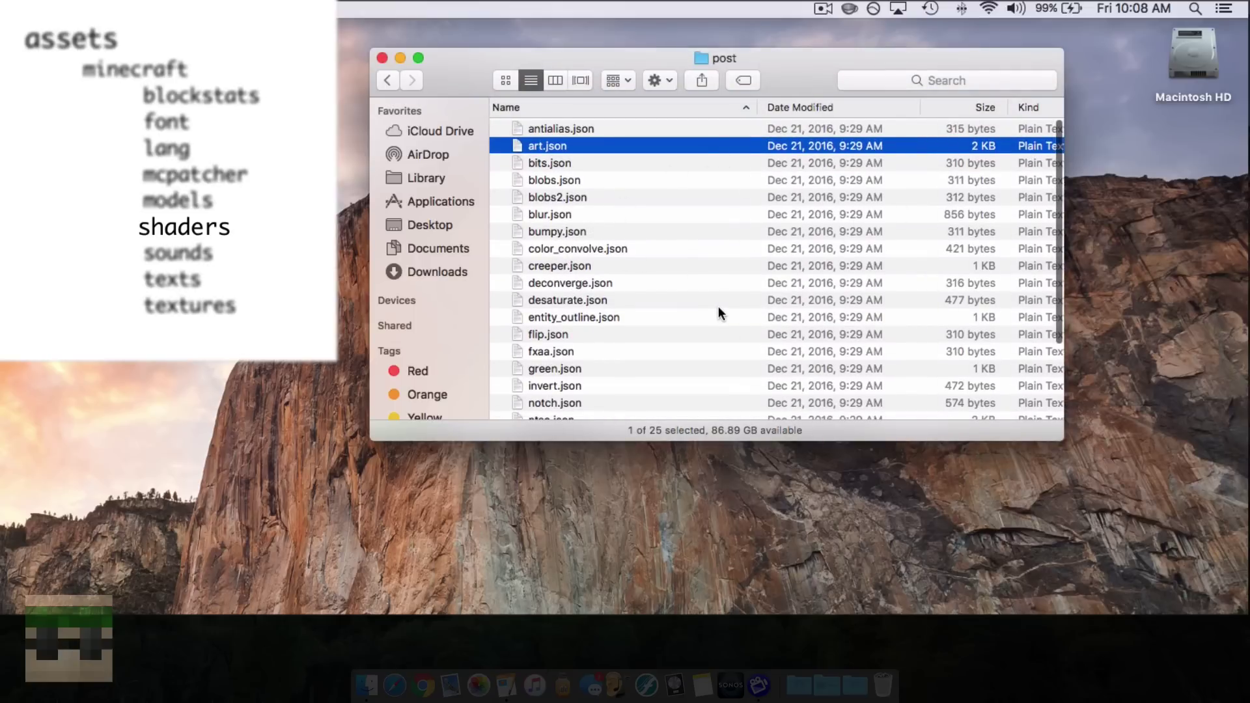
scroll(656, 255, "down", 5)
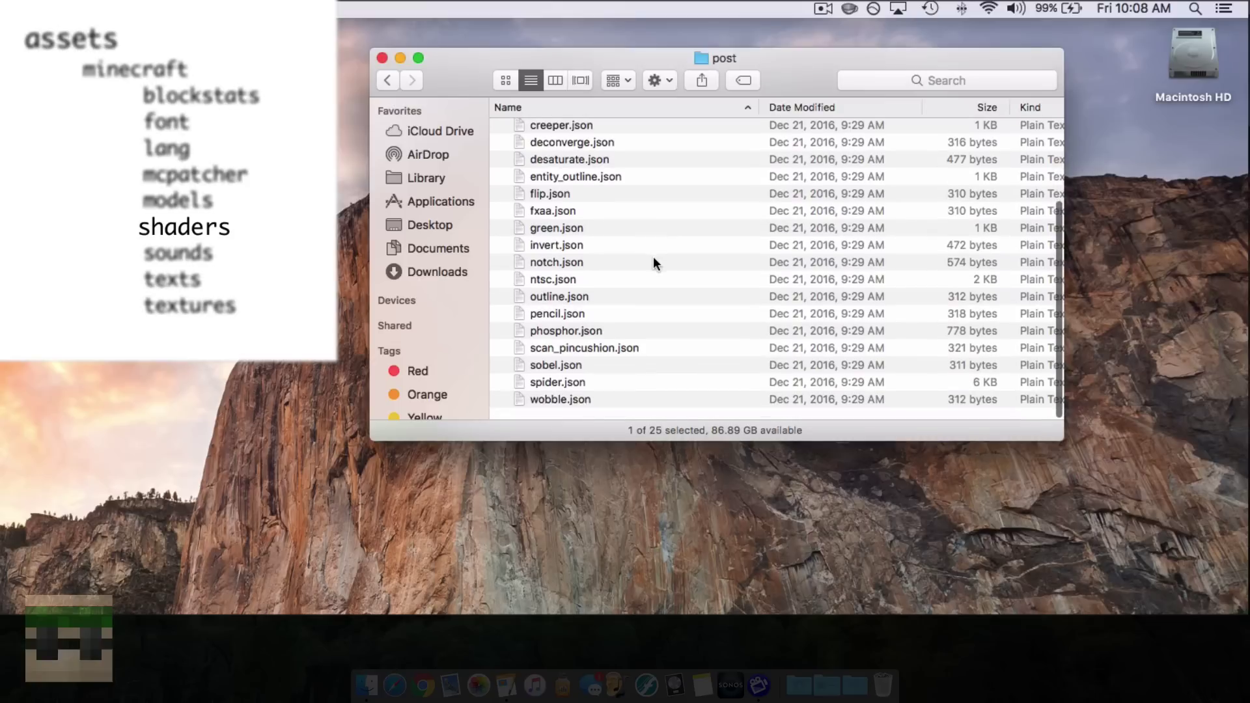
scroll(549, 393, "up", 5)
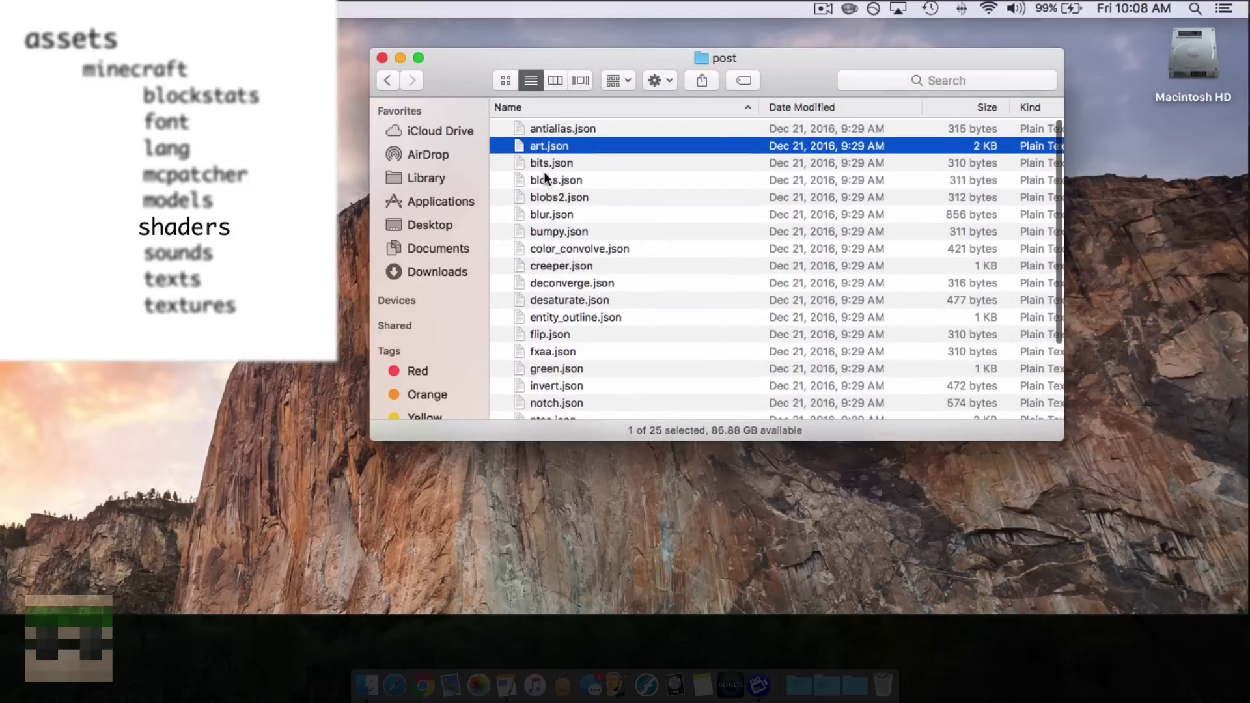
- Return to the minecraft folder with the shaders folder selected
left_click(388, 80)
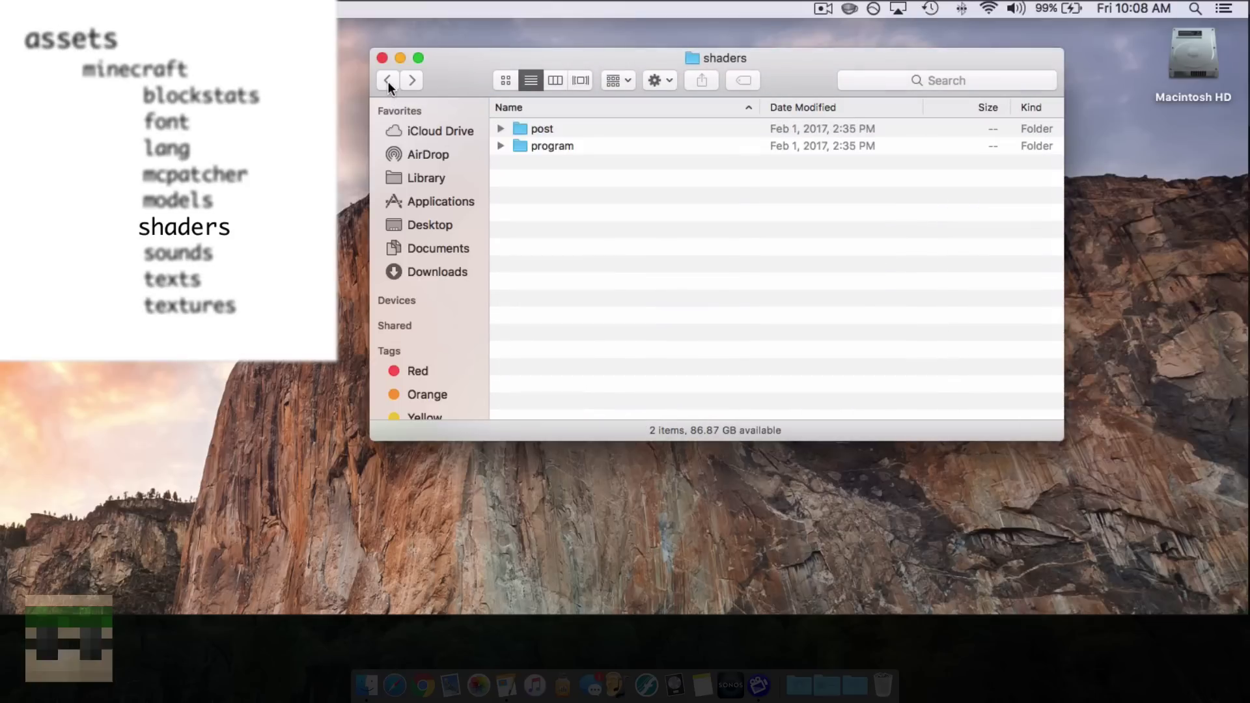
left_click(388, 79)
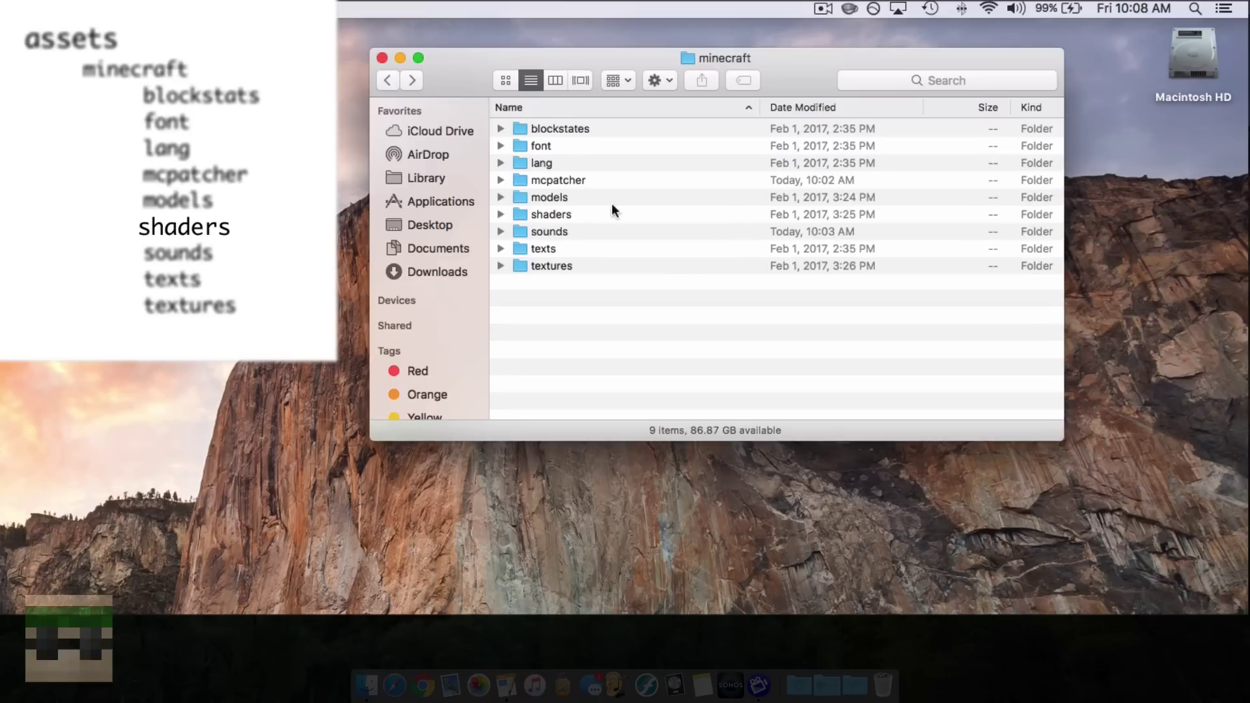
left_click(553, 215)
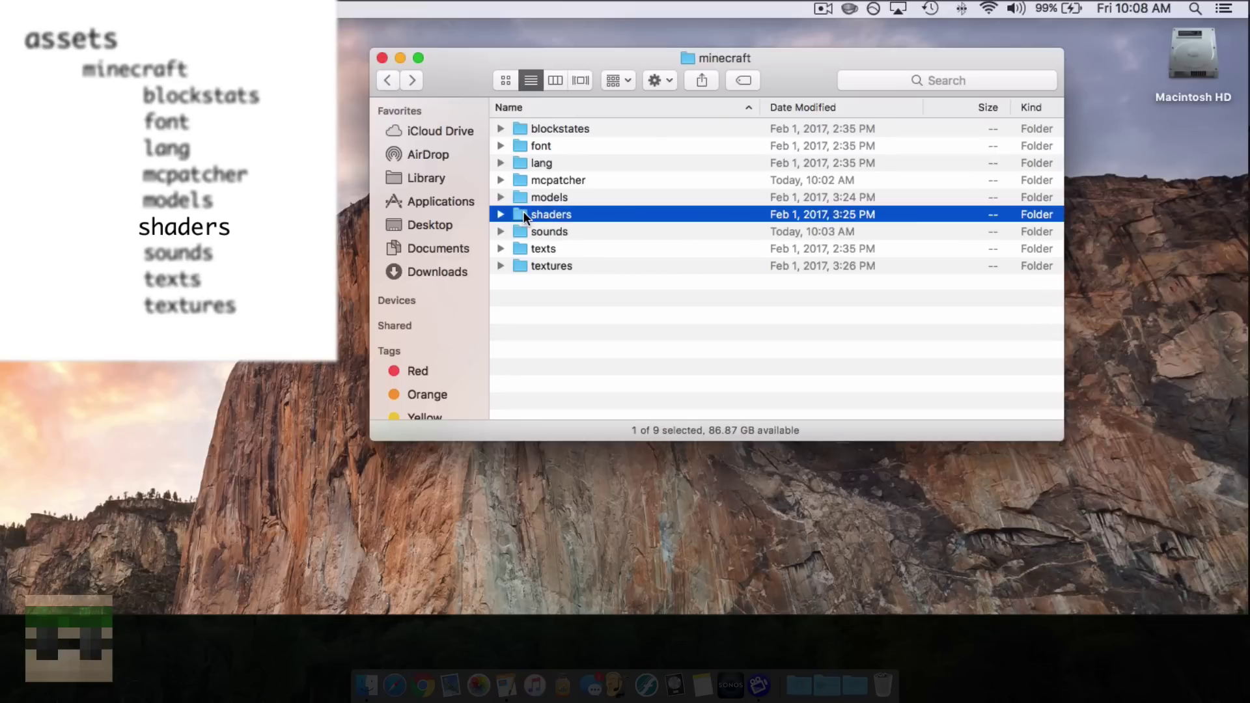
left_click(598, 303)
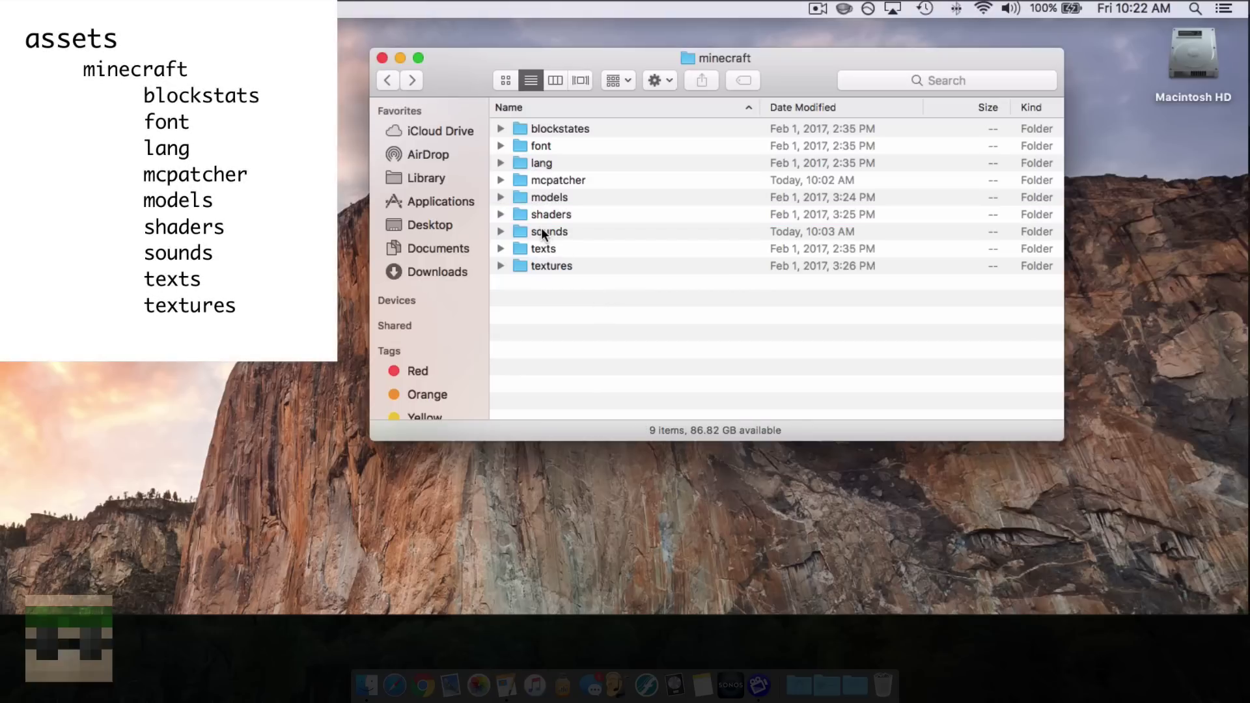
double_click(548, 231)
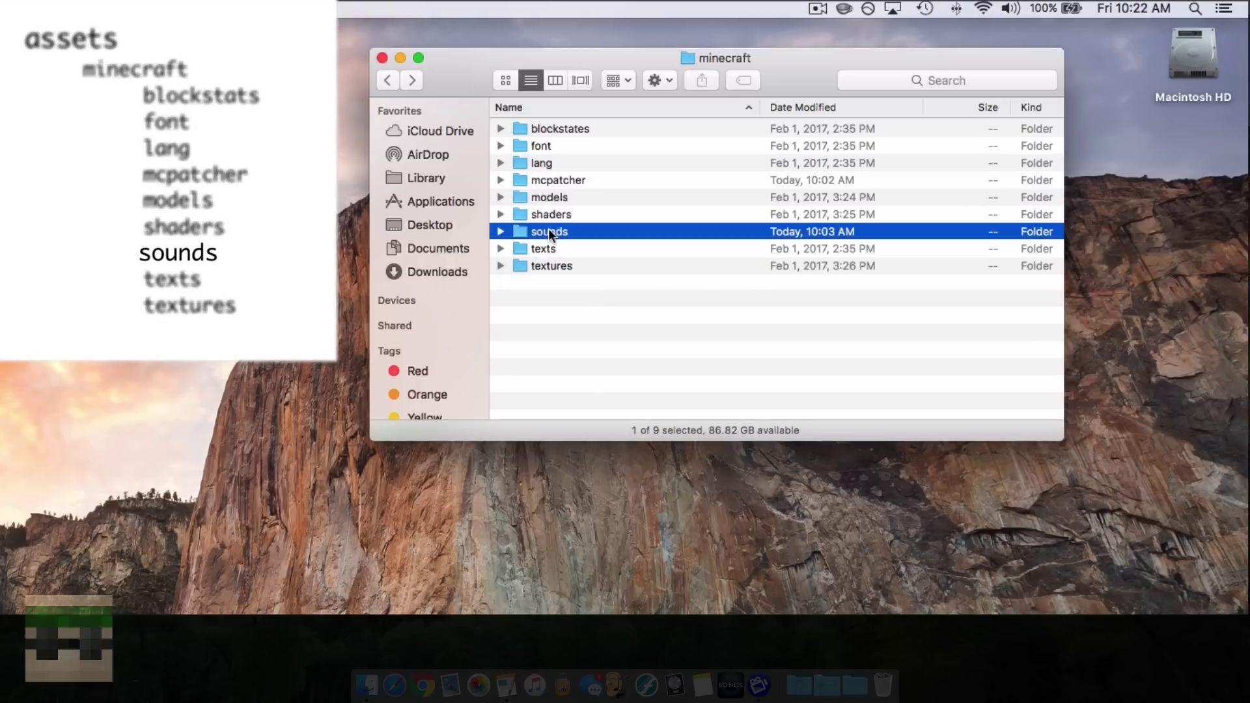
left_click(387, 80)
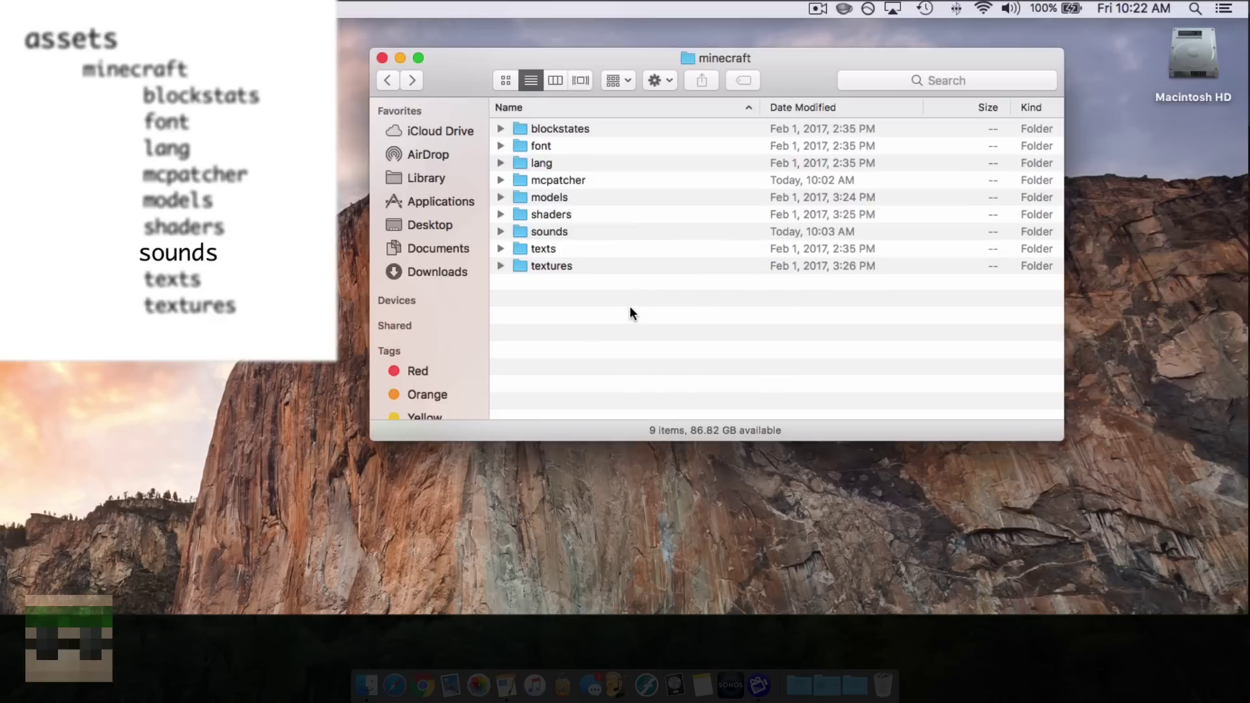
left_click(554, 250)
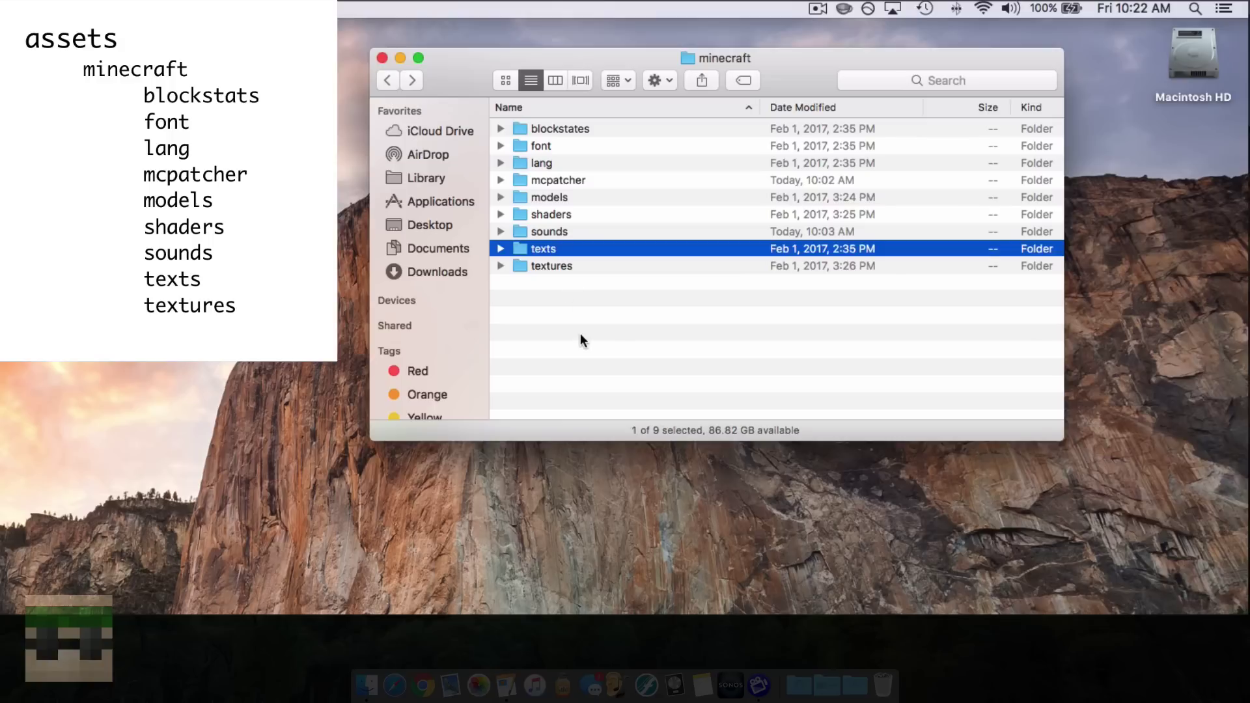
double_click(548, 250)
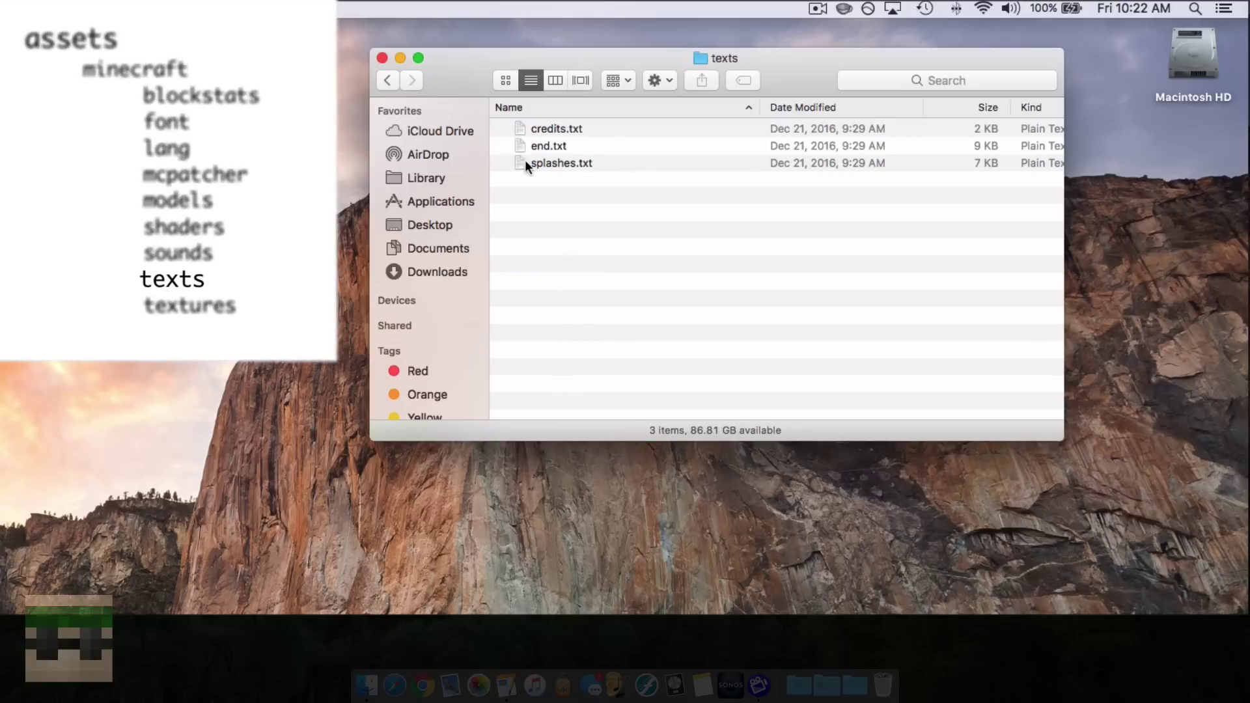
left_click(543, 143)
left_click(548, 128)
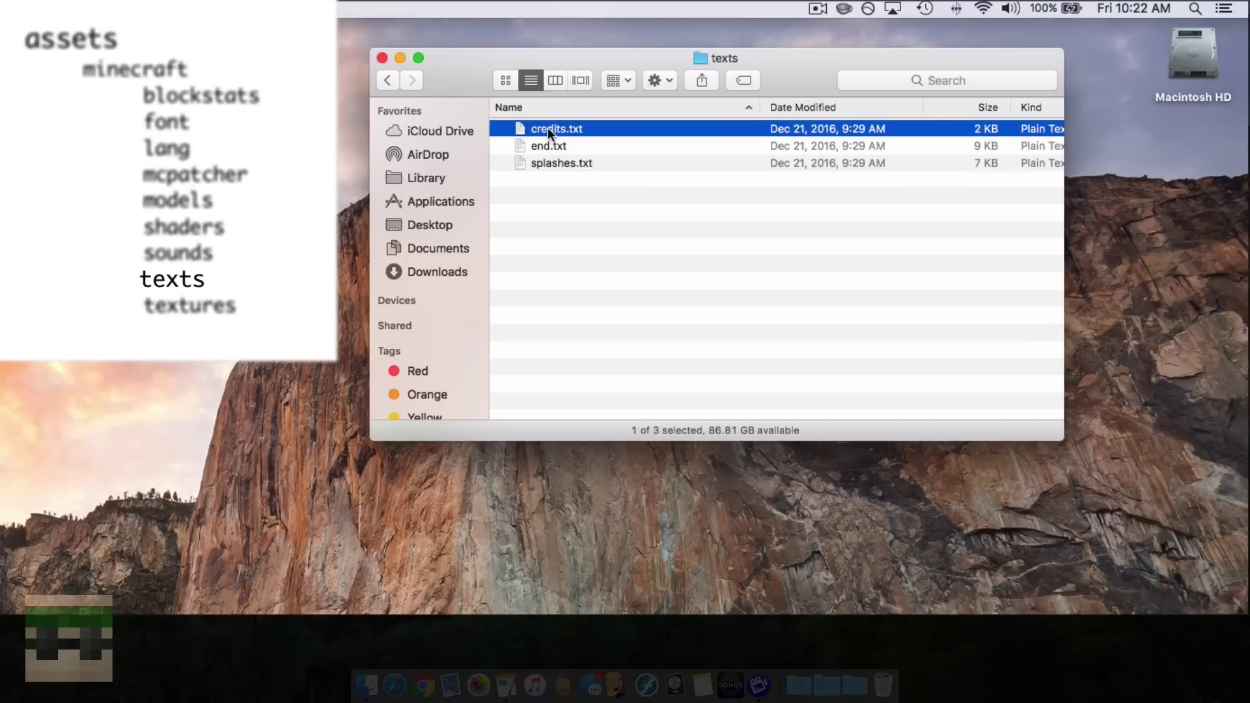
left_click(545, 142)
left_click(548, 126)
key("Down")
key("Up")
left_click(550, 164)
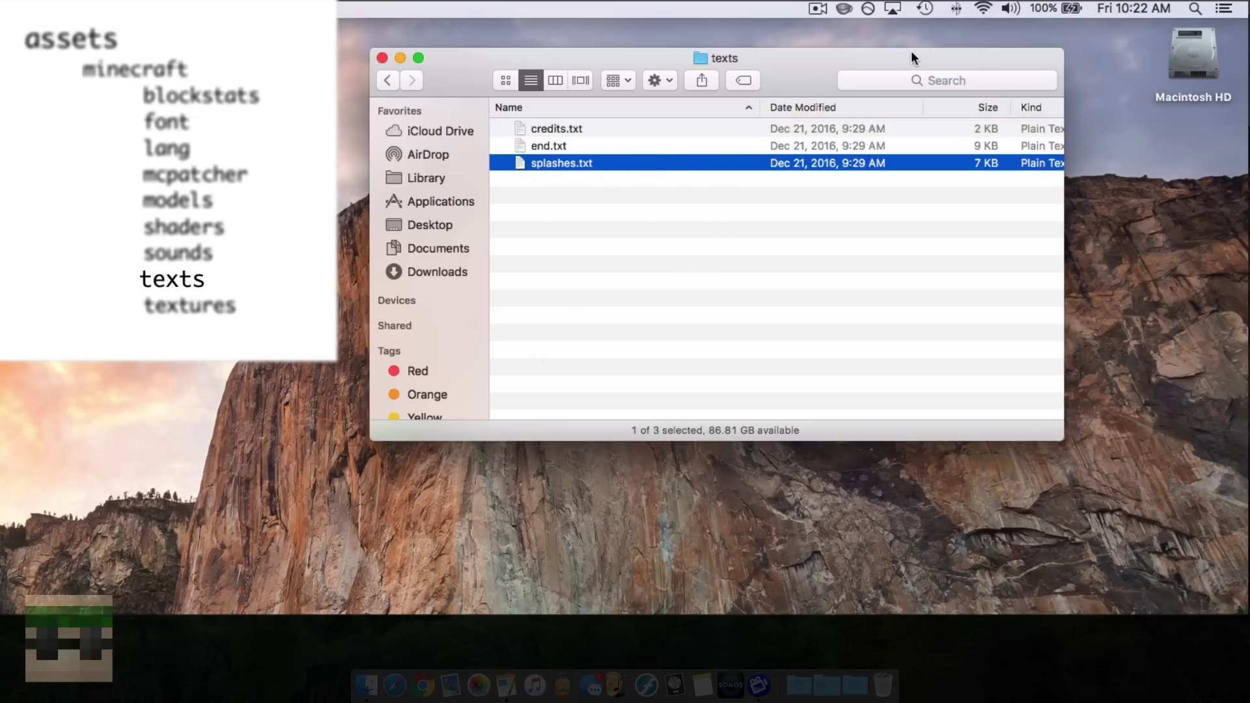
left_click(388, 81)
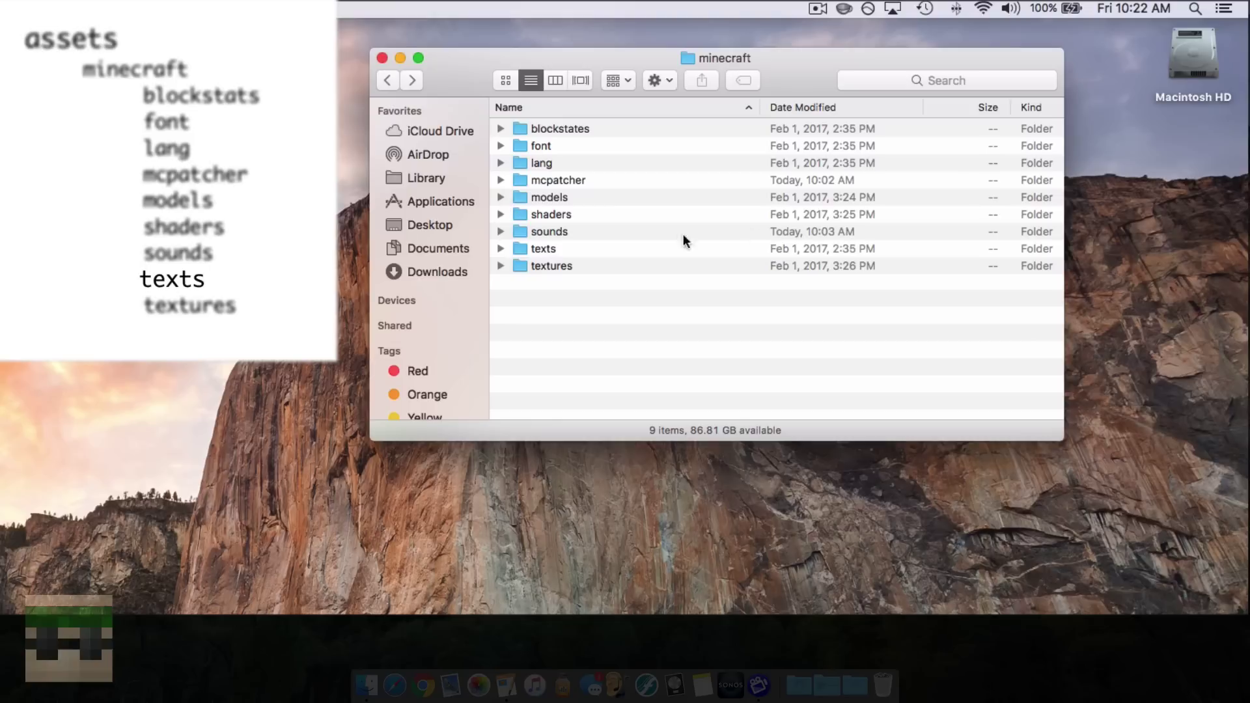
- Open textures and scroll through the blocks texture folder
double_click(557, 267)
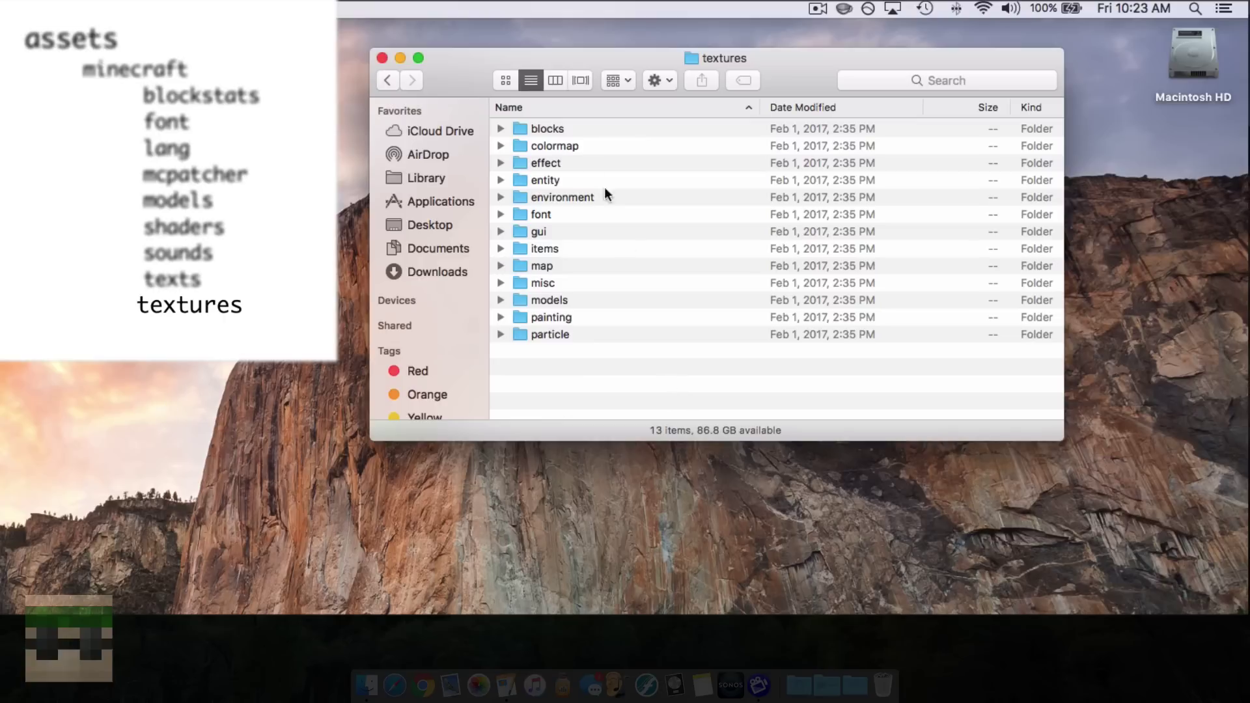
double_click(538, 128)
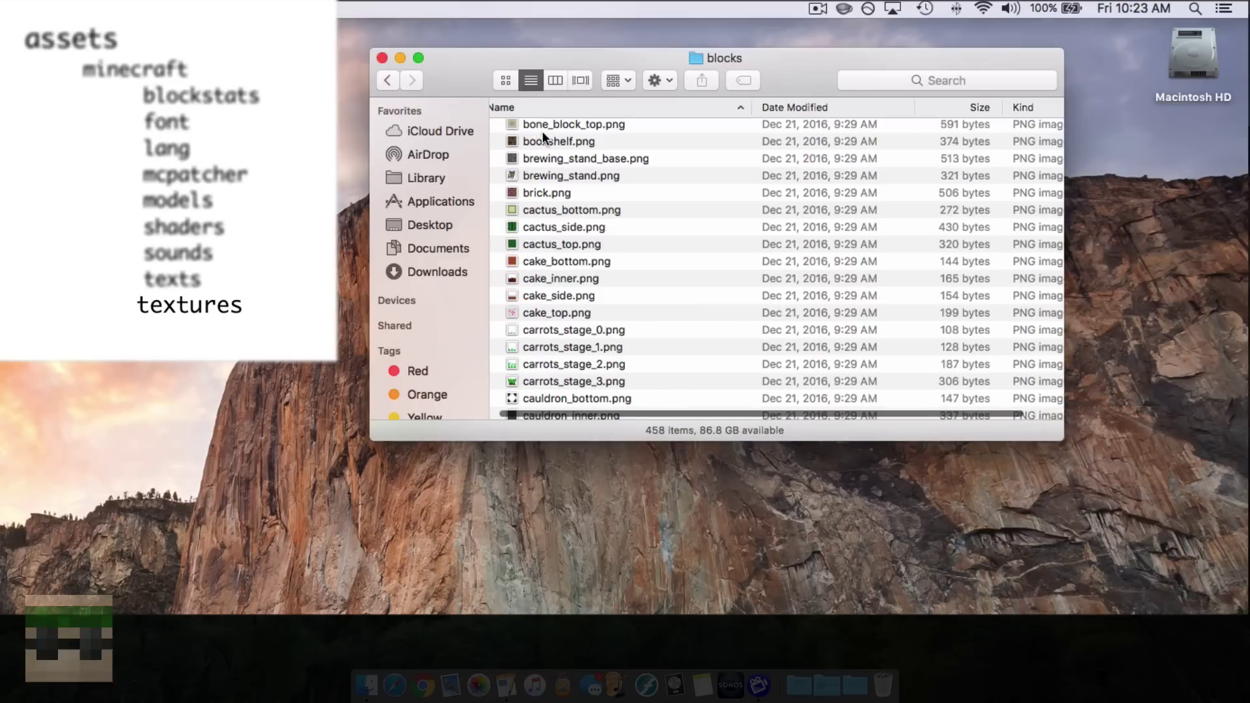
scroll(556, 149, "down", 3)
scroll(561, 153, "down", 15)
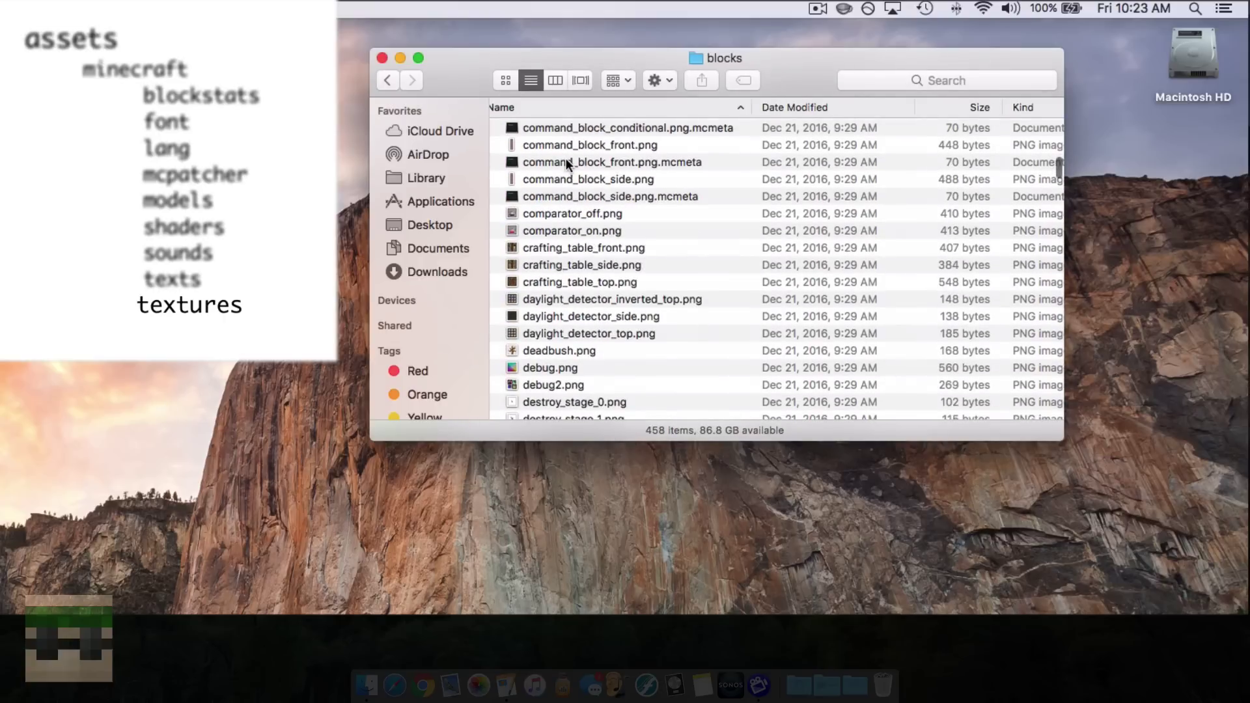
scroll(579, 248, "down", 5)
- Return to textures, peek into colormap, and come back to textures
key("super+Up")
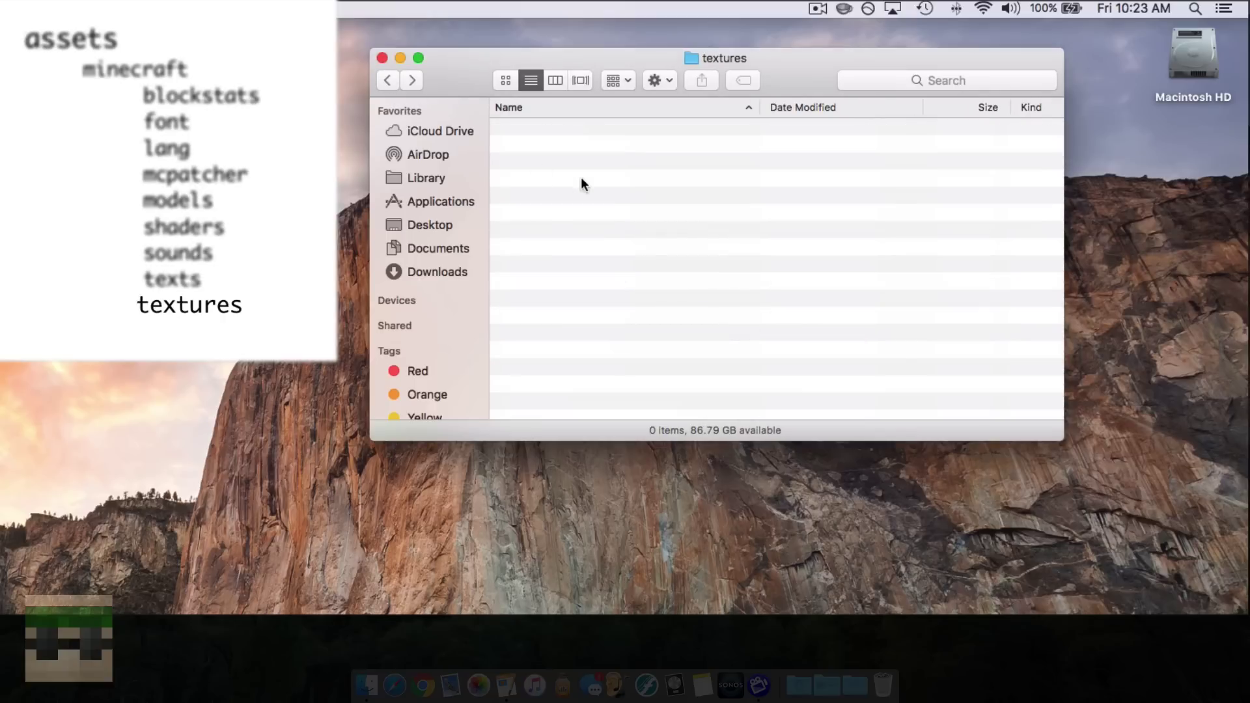
double_click(543, 144)
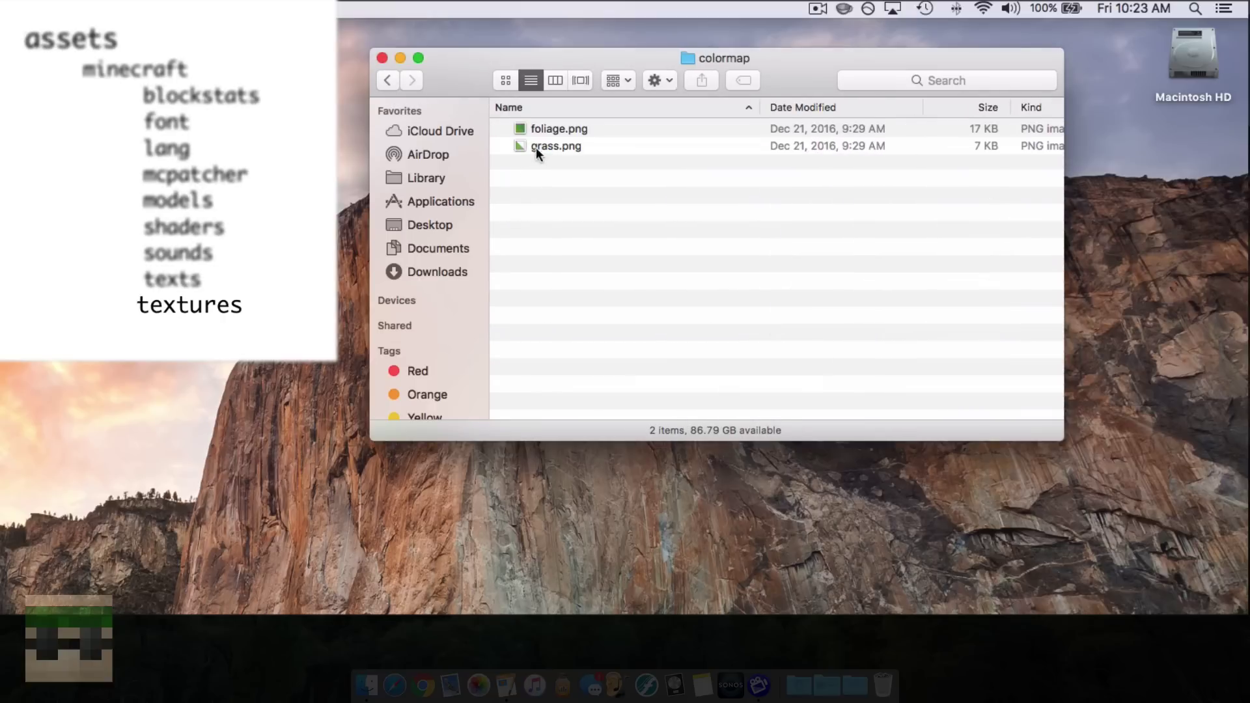
left_click(393, 80)
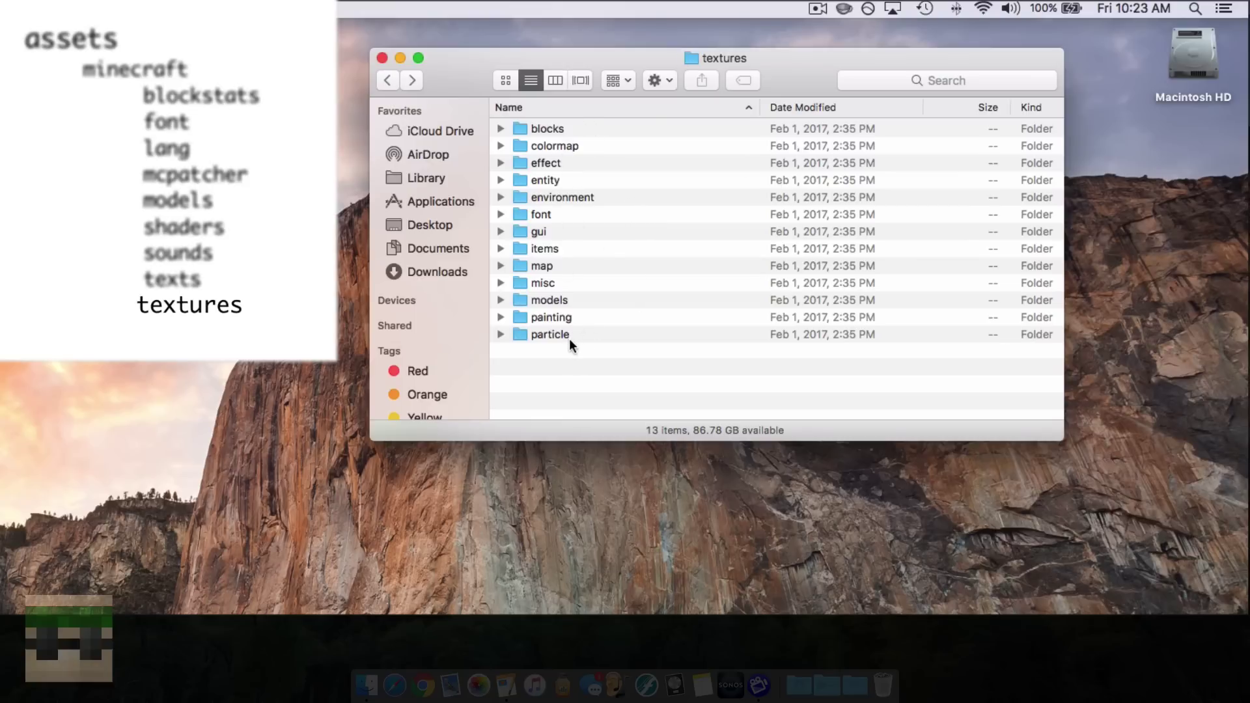
double_click(566, 316)
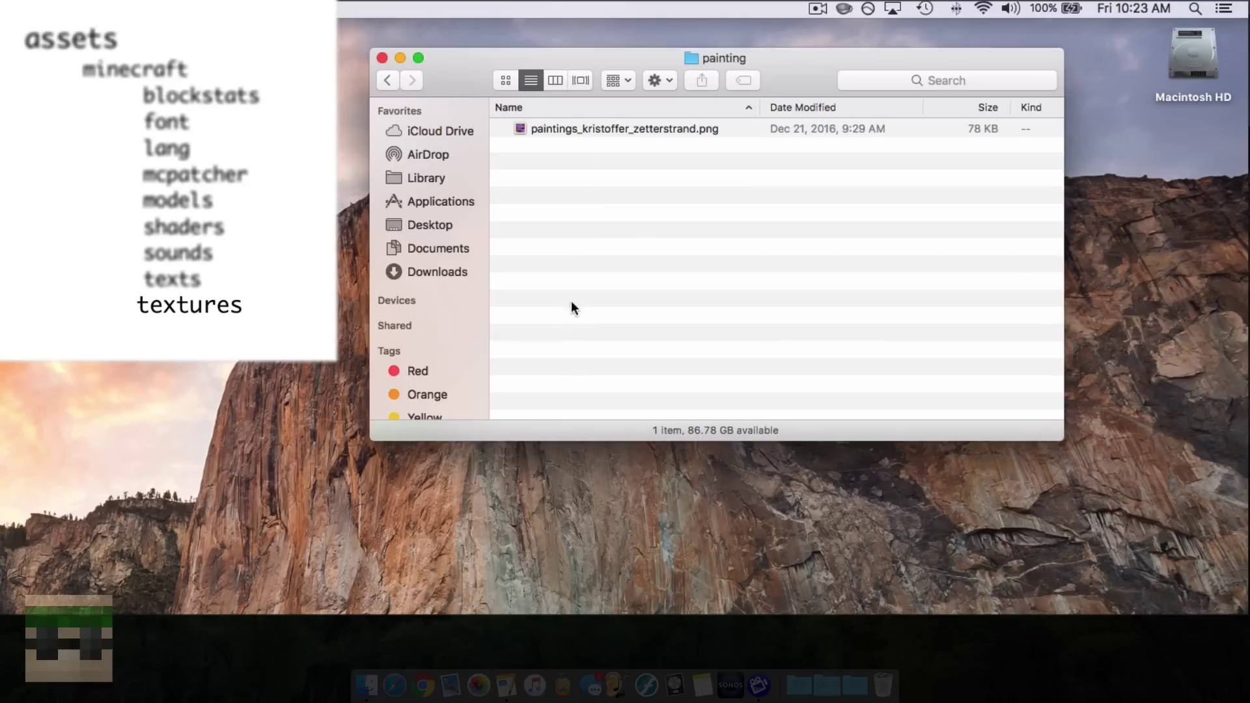
left_click(387, 80)
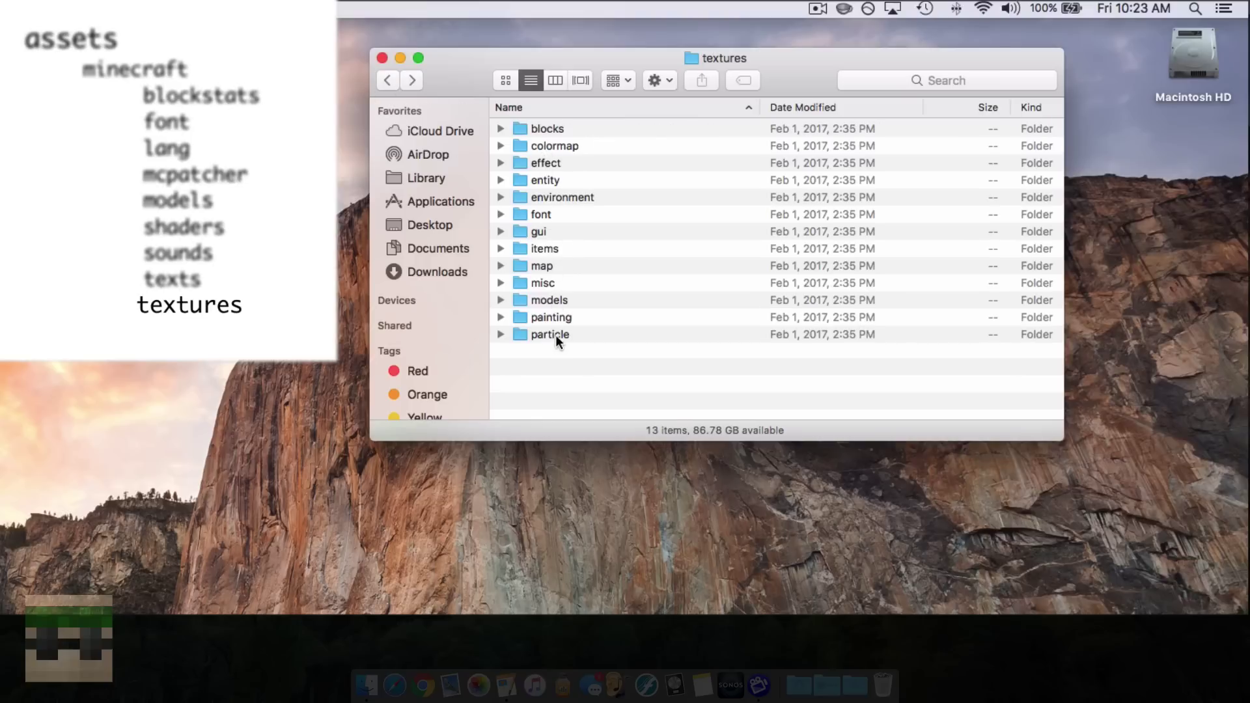
double_click(555, 249)
scroll(572, 259, "down", 10)
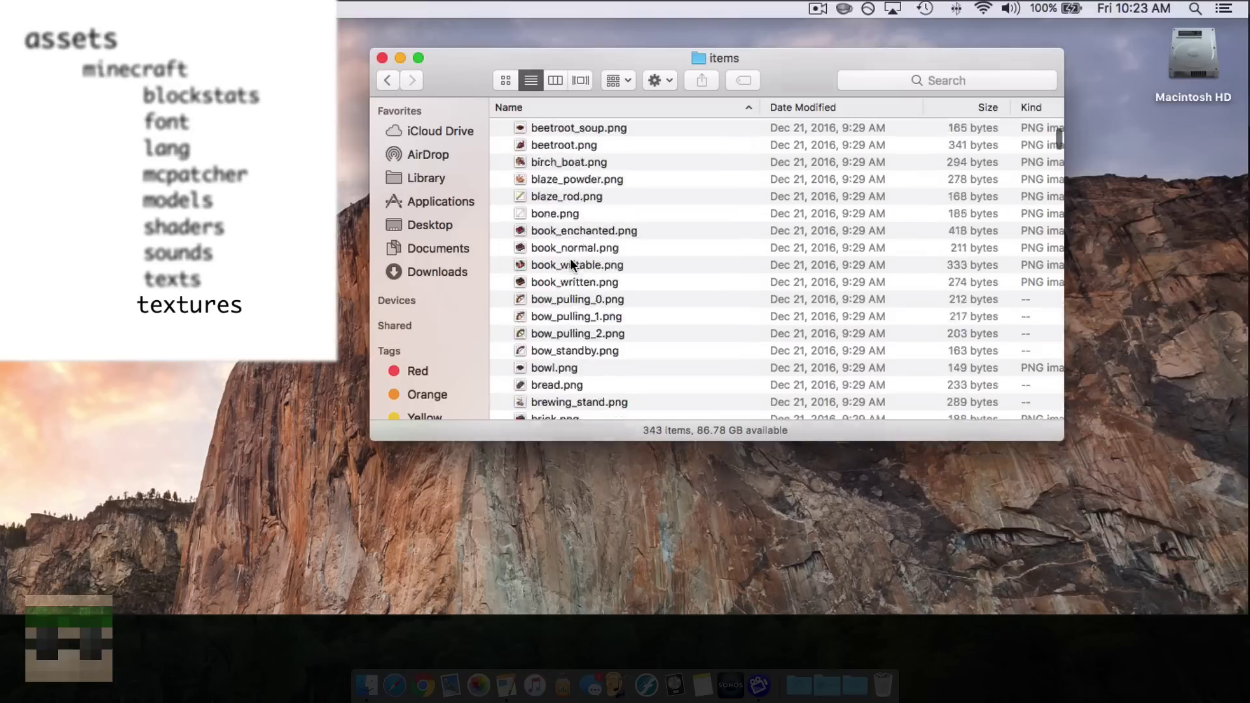
scroll(553, 228, "up", 10)
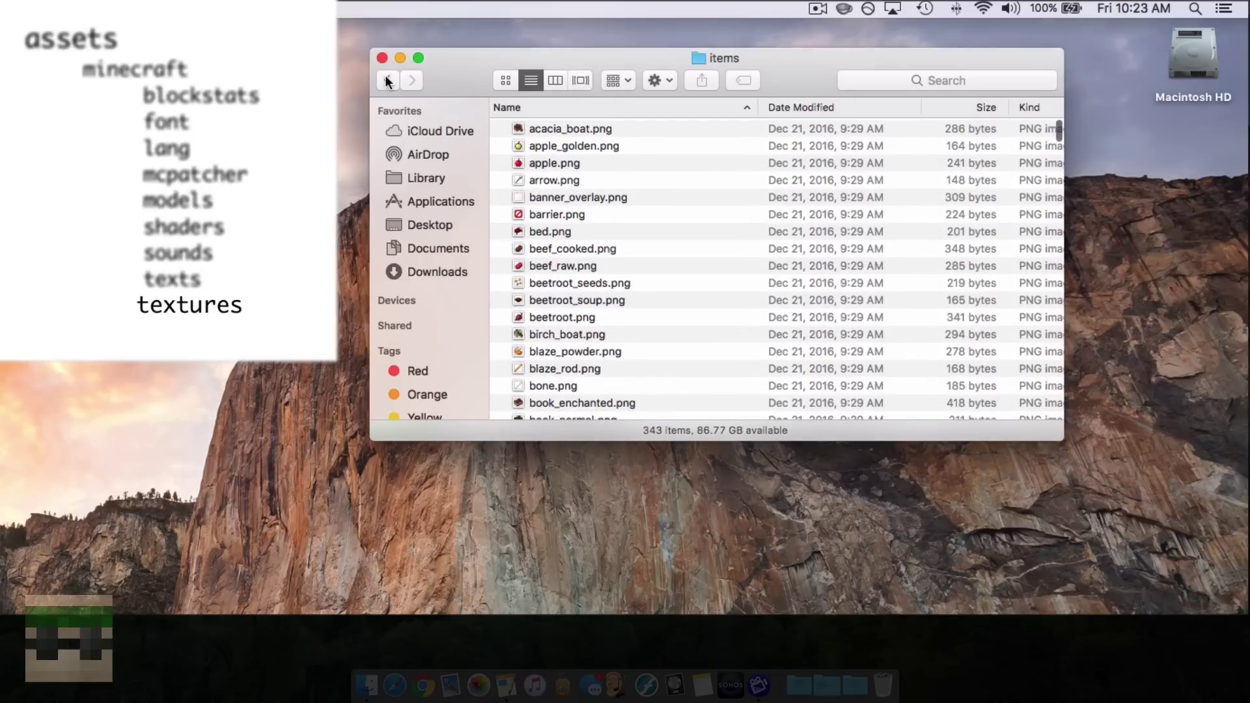
left_click(387, 81)
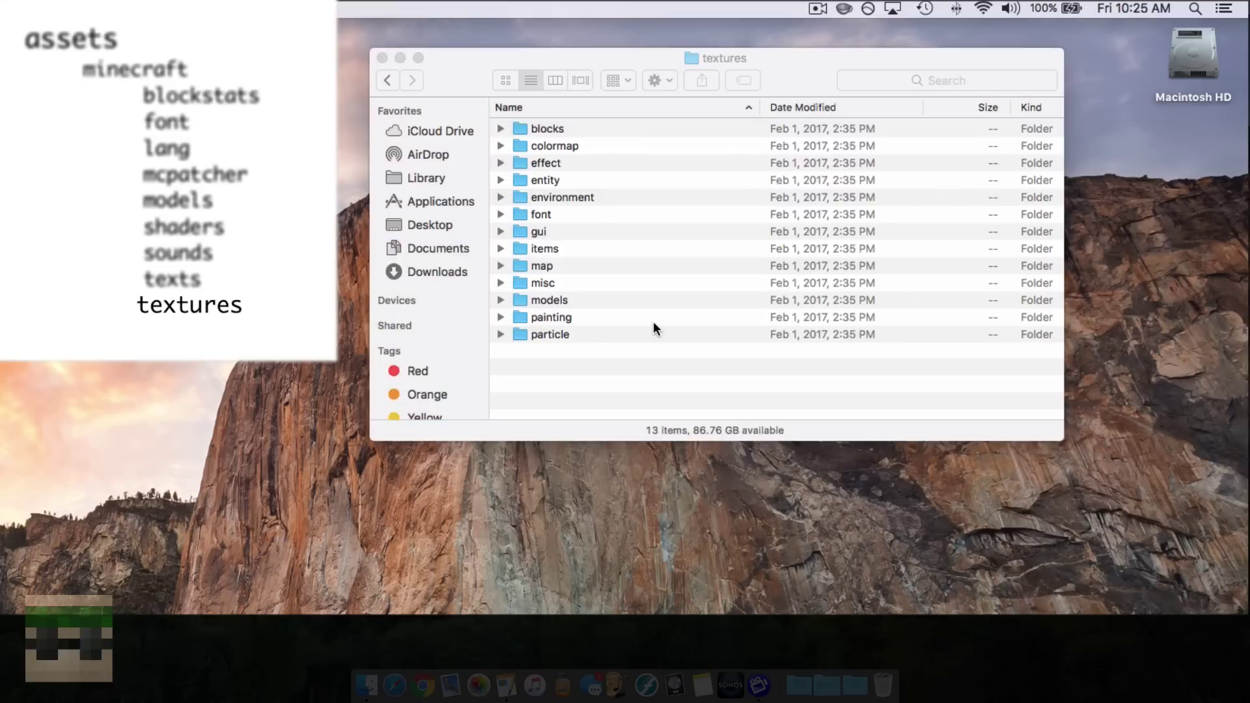
- Go back three levels from textures through minecraft and assets to Demo Pack
left_click(388, 81)
left_click(388, 81)
left_click(387, 81)
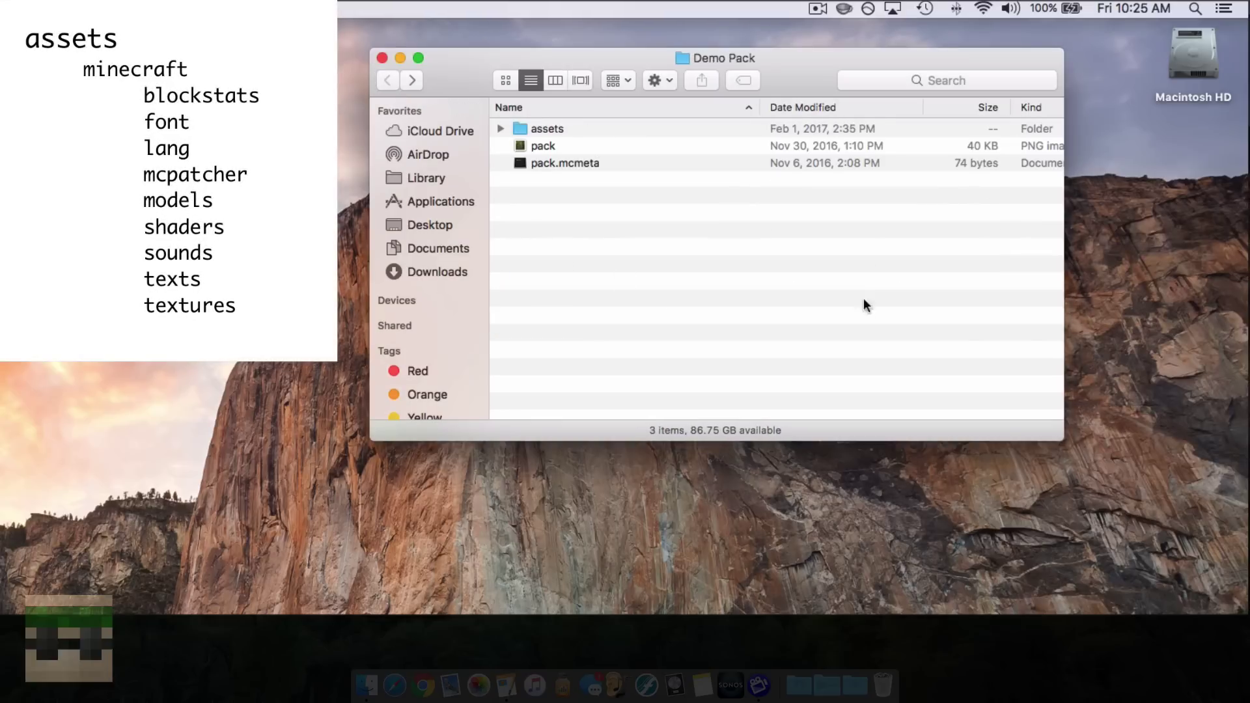